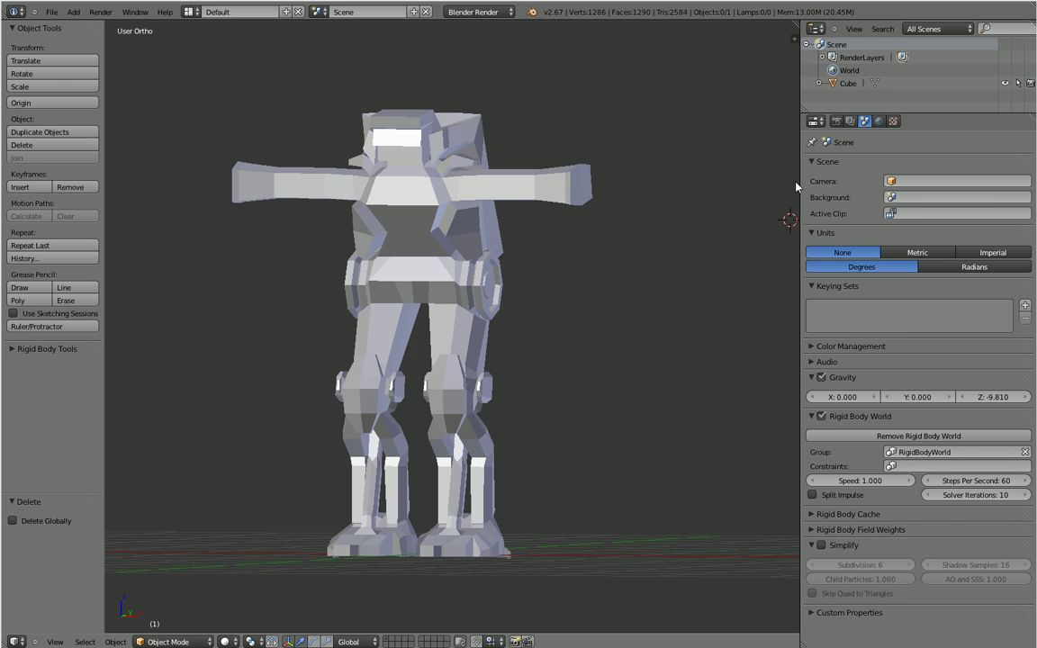
Widen the 3D view, select the robot mesh, and orbit to inspect it from several angles.
left_click_drag(801, 180, 844, 181)
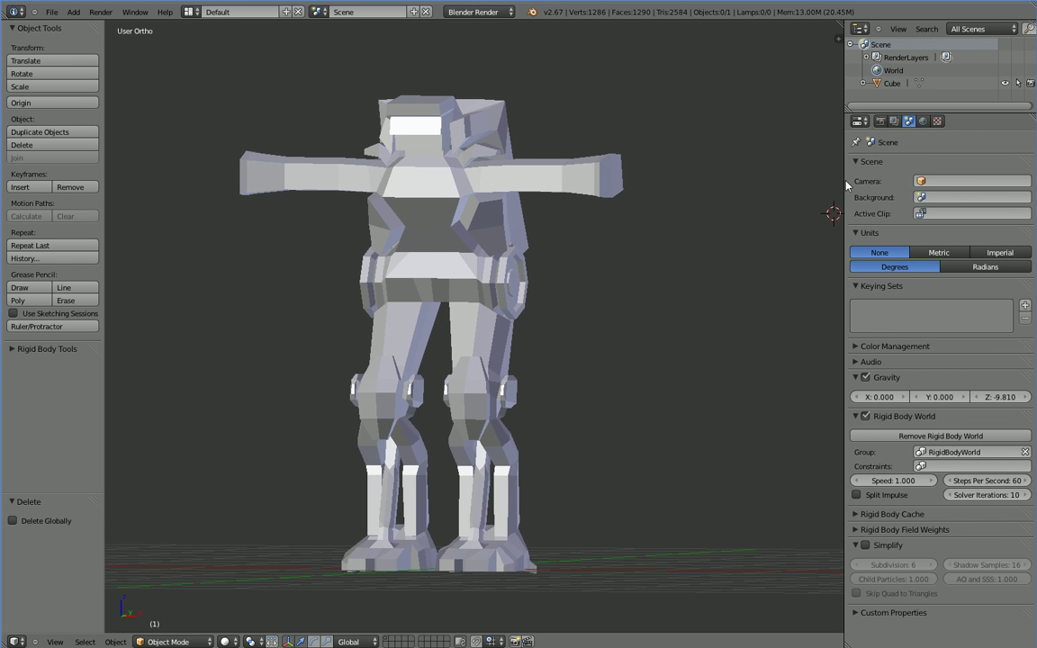
right_click(496, 509)
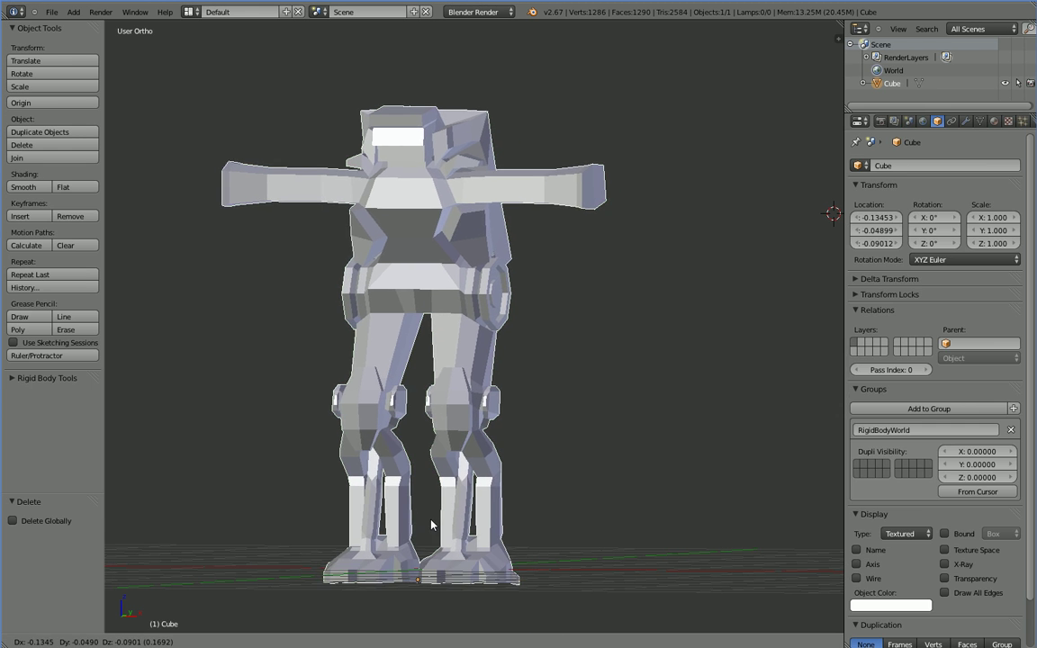
mouse_move(354, 552)
middle_mouse_down()
mouse_move(364, 570)
mouse_move(503, 515)
mouse_move(502, 547)
mouse_move(476, 561)
mouse_move(363, 559)
middle_mouse_up()
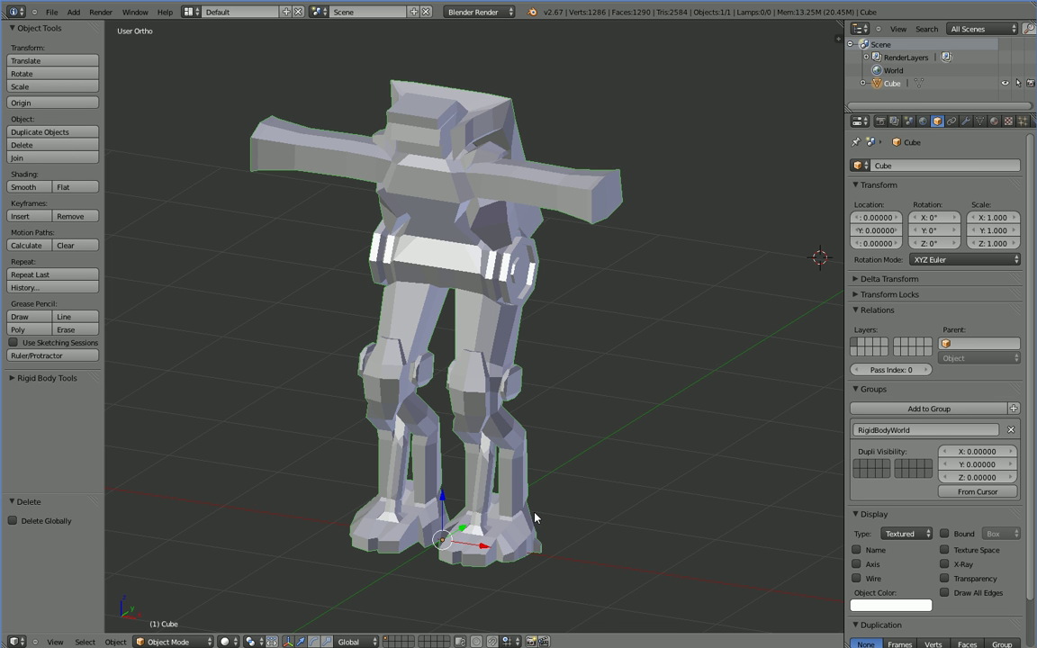
middle_click_drag(535, 518, 437, 488)
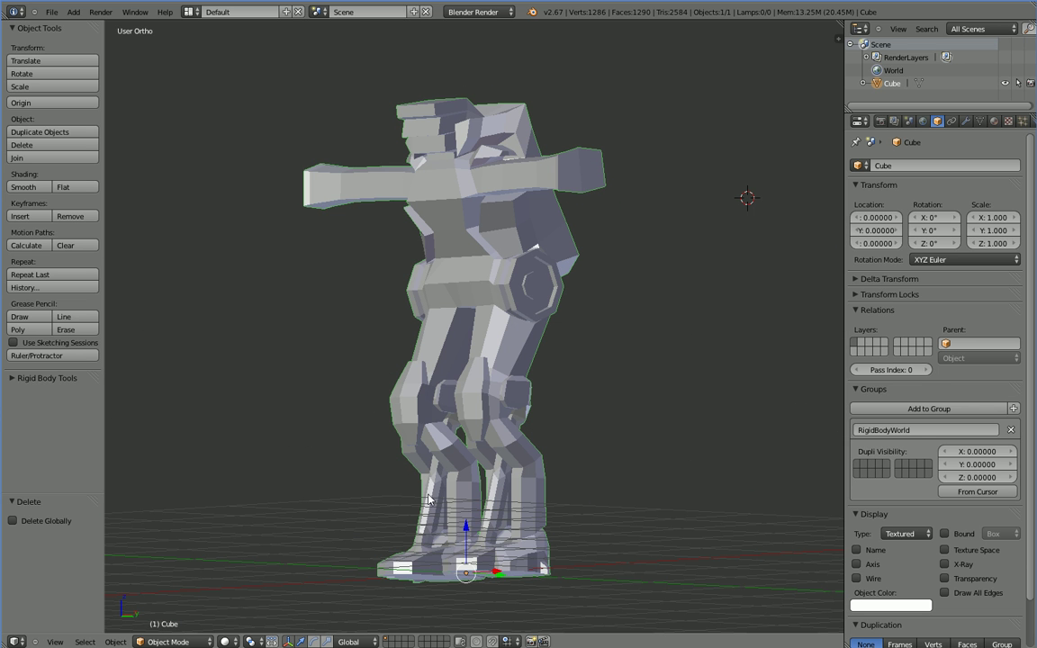
middle_click_drag(429, 499, 475, 554)
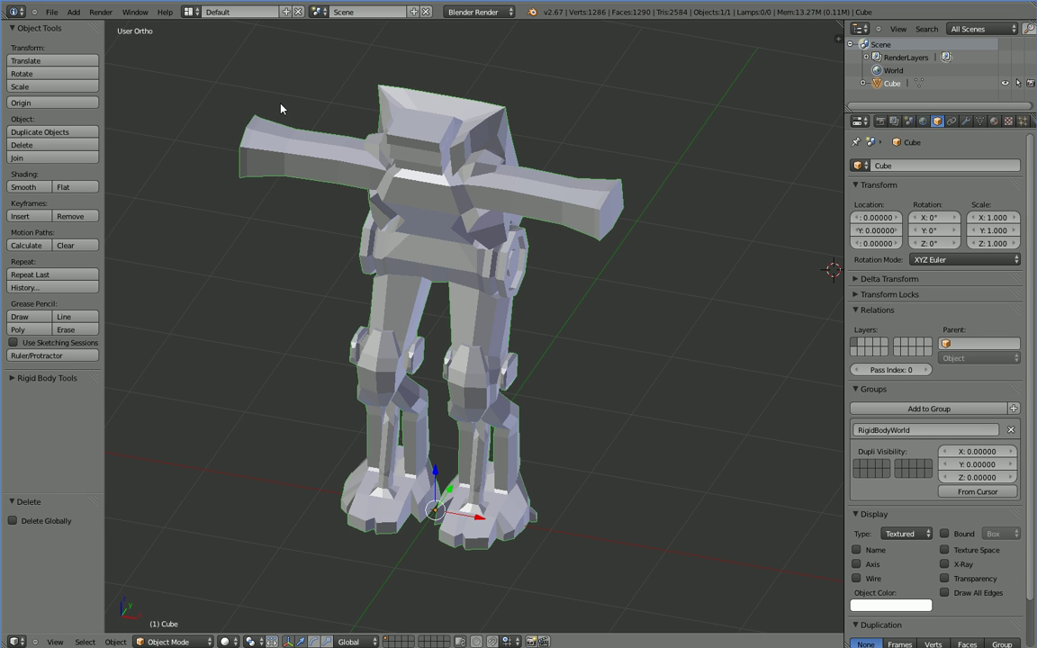
Add a single-bone armature, delete the misplaced bone, and re-centre the view and 3D cursor.
left_click(75, 11)
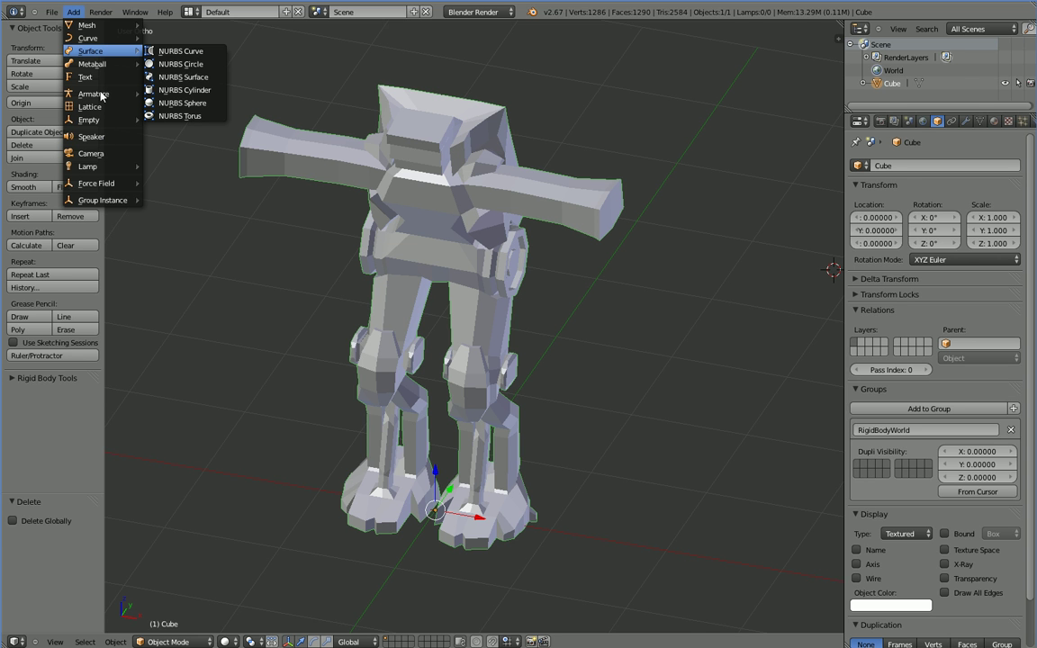
mouse_move(129, 101)
left_click(180, 93)
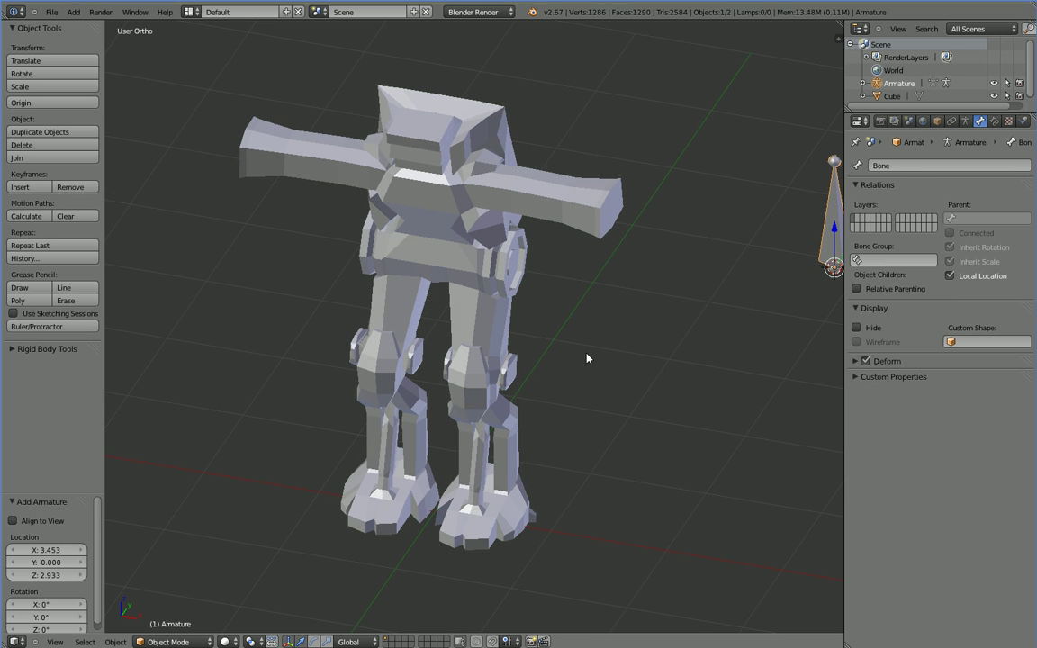
middle_click_drag(528, 317, 633, 340)
key("x")
left_click(671, 189)
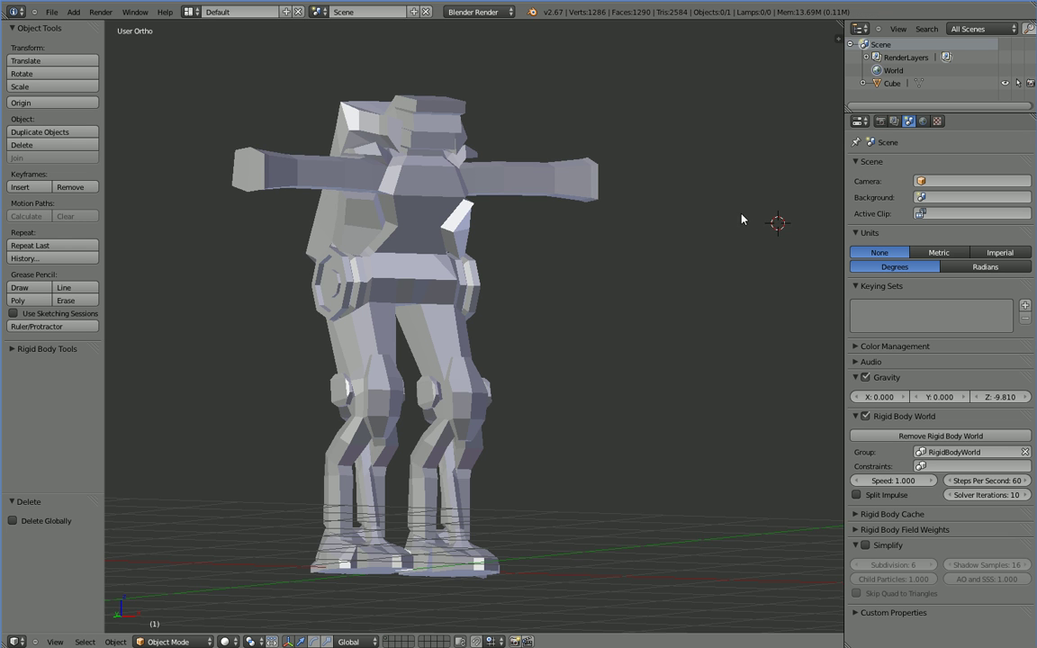
key("shift+c")
Add a single-bone armature at the origin and raise it along Z to 2.114.
left_click(73, 11)
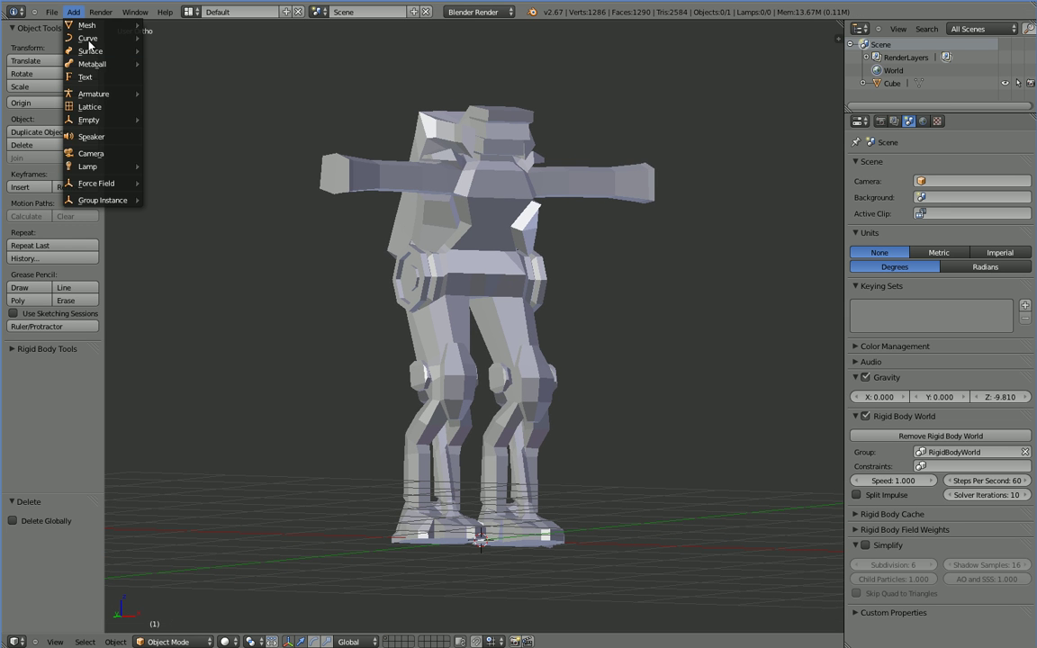
mouse_move(99, 42)
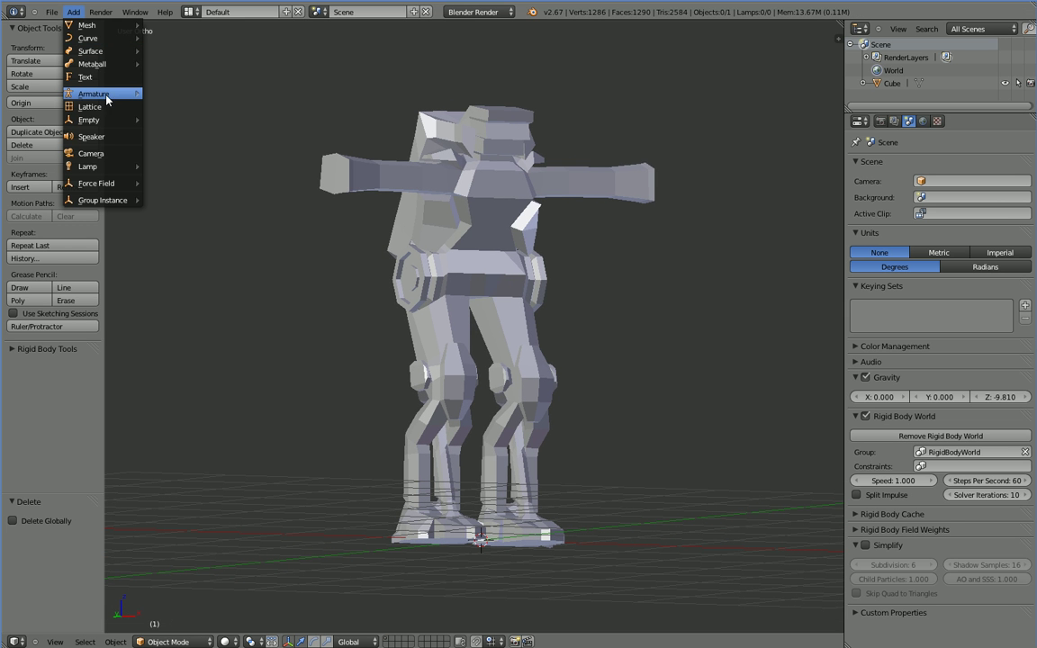
left_click(155, 95)
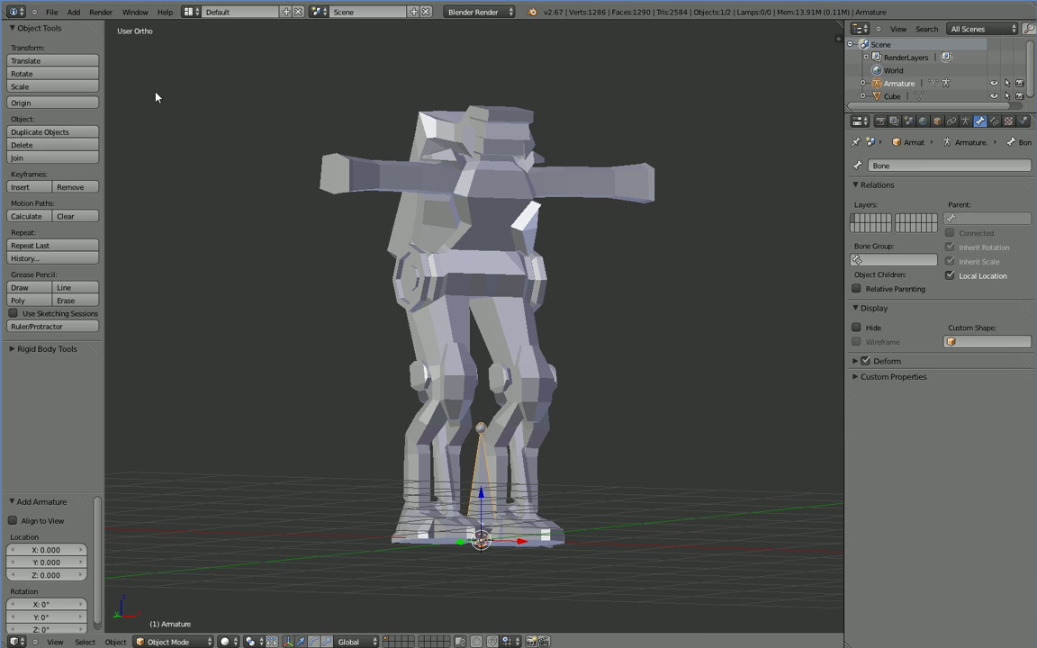
middle_click_drag(562, 478, 500, 495)
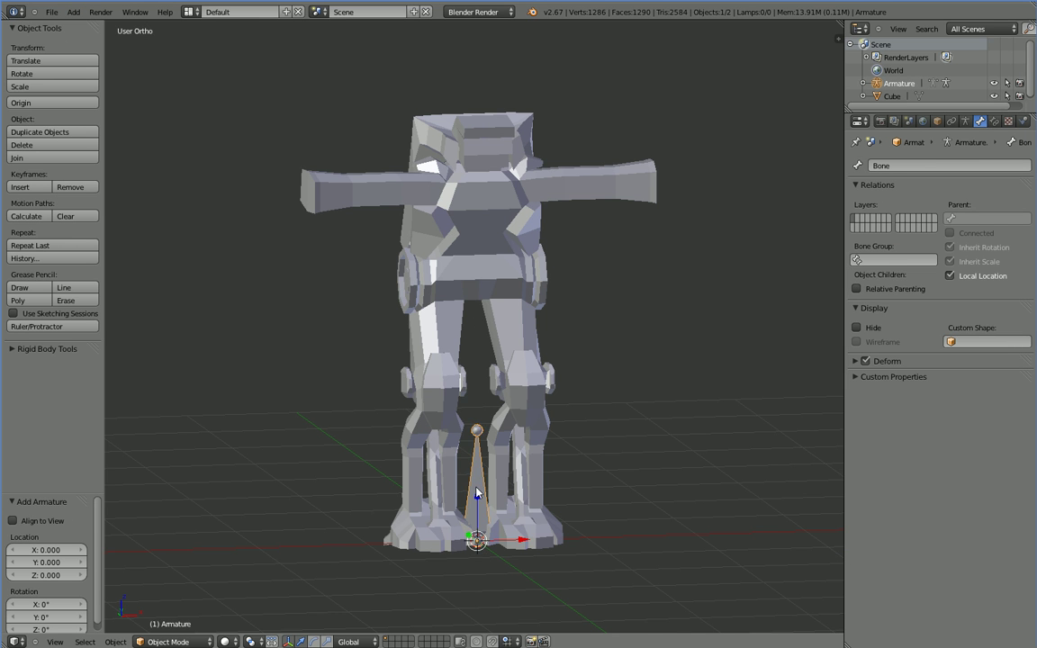
key("g")
key("z")
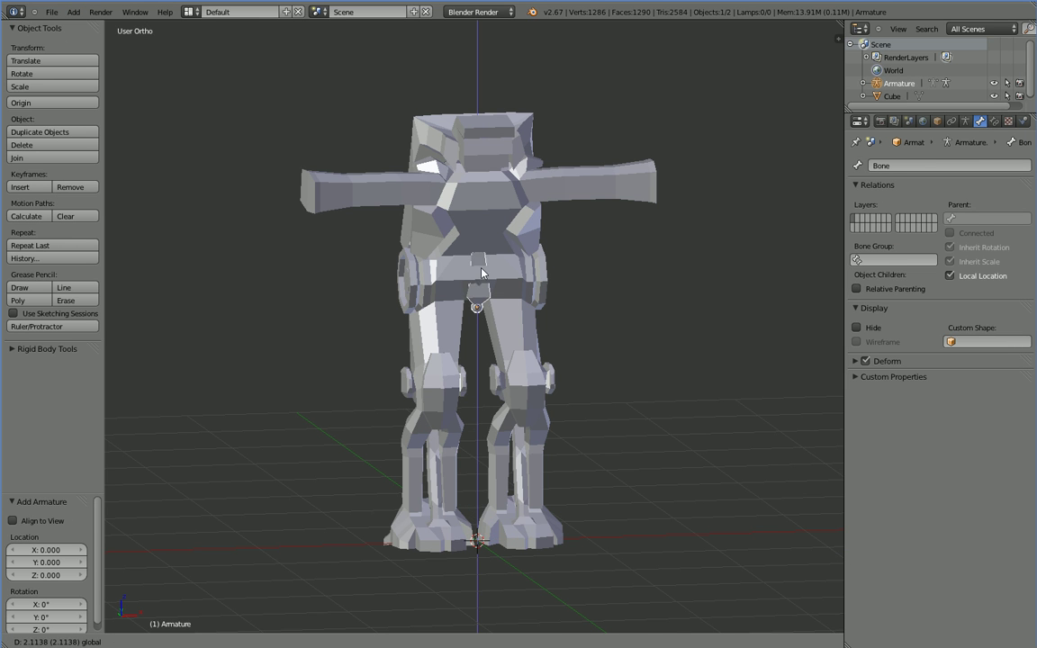
left_click(485, 285)
mouse_move(497, 340)
middle_mouse_down()
mouse_move(455, 390)
mouse_move(504, 327)
middle_mouse_up()
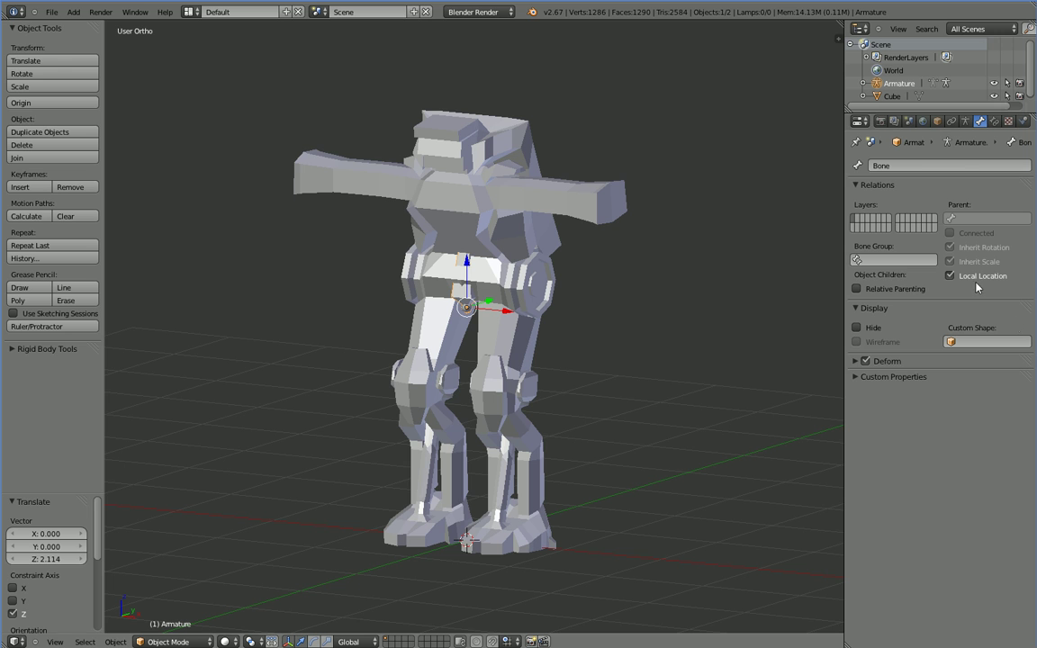
Enable X-Ray in the armature's Object properties so it shows through the mesh.
left_click(860, 376)
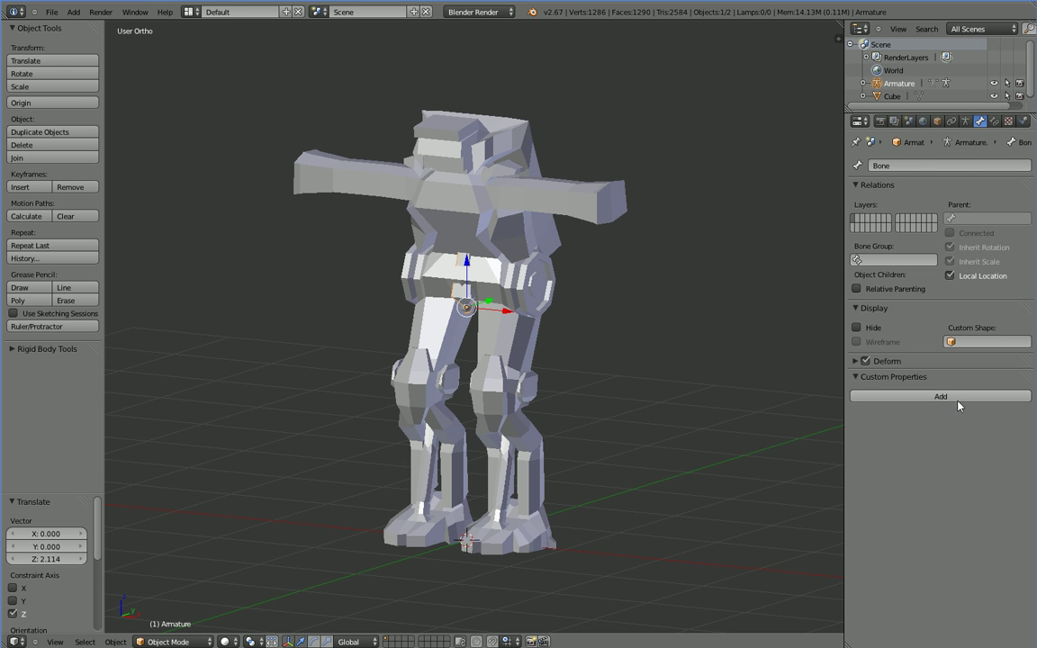
left_click(858, 361)
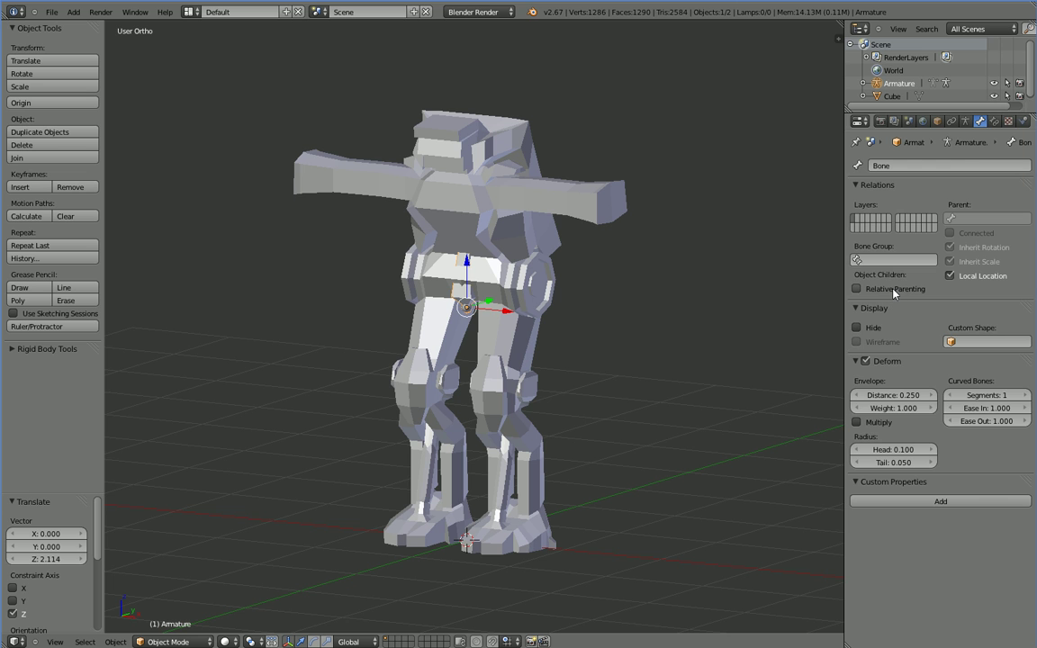
left_click(952, 121)
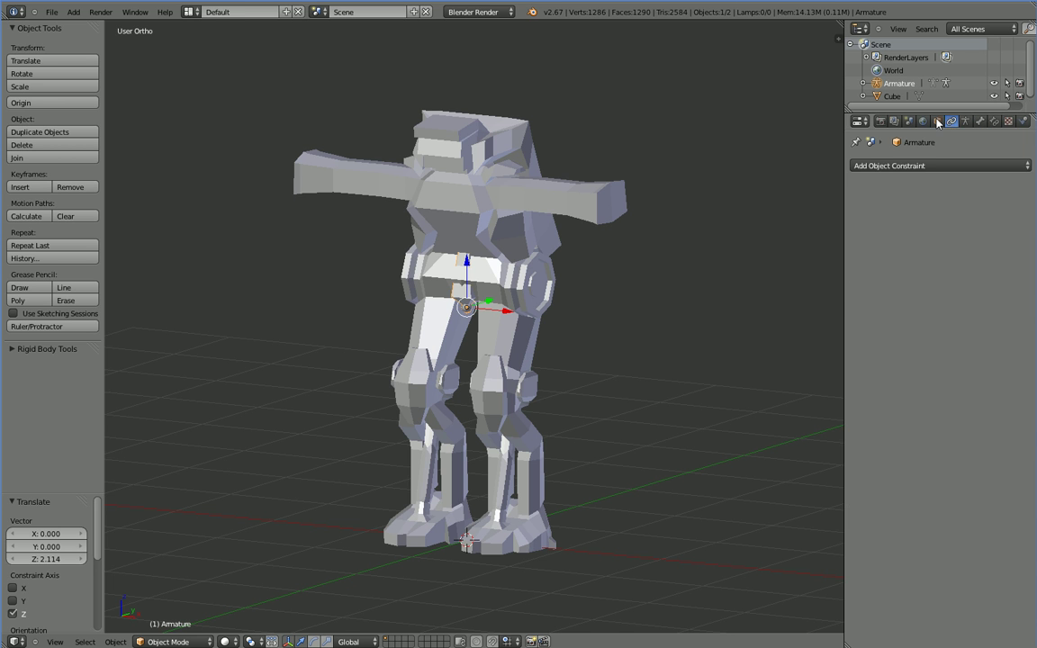
left_click(938, 121)
left_click(923, 121)
left_click(937, 121)
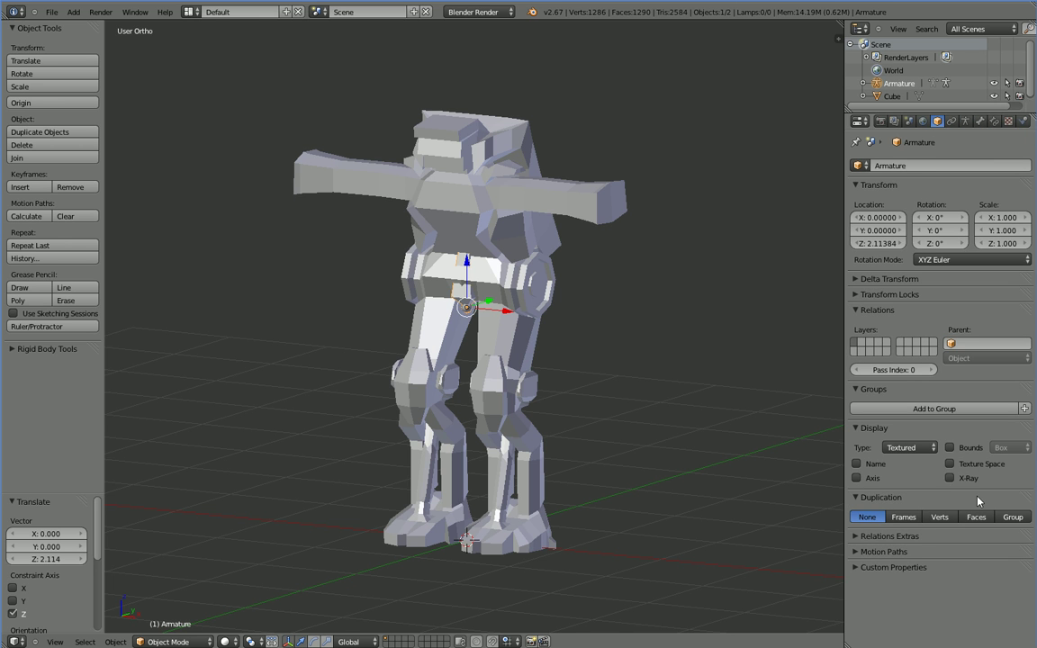
left_click(950, 478)
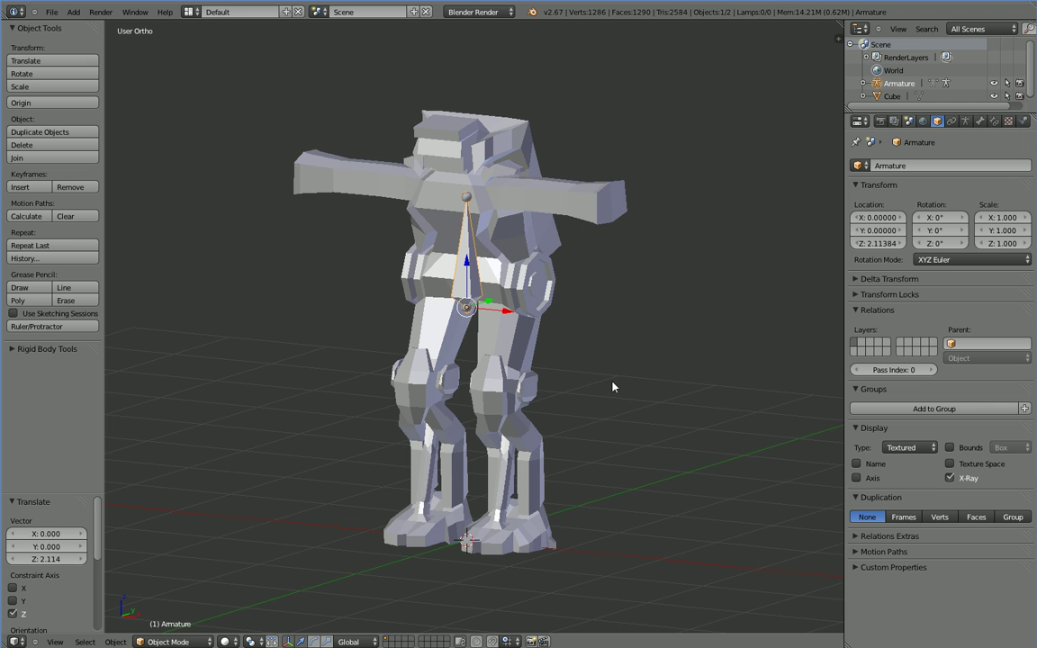
middle_click_drag(526, 343, 424, 308)
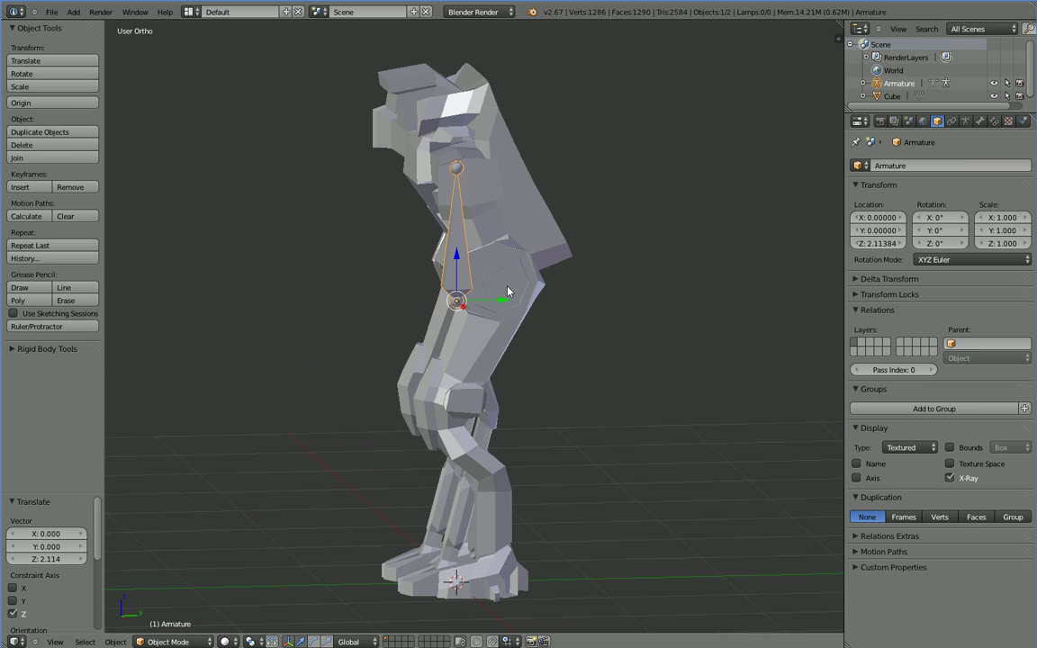
In Edit Mode, move the bone's lower end along the Y and Z axes.
key("Tab")
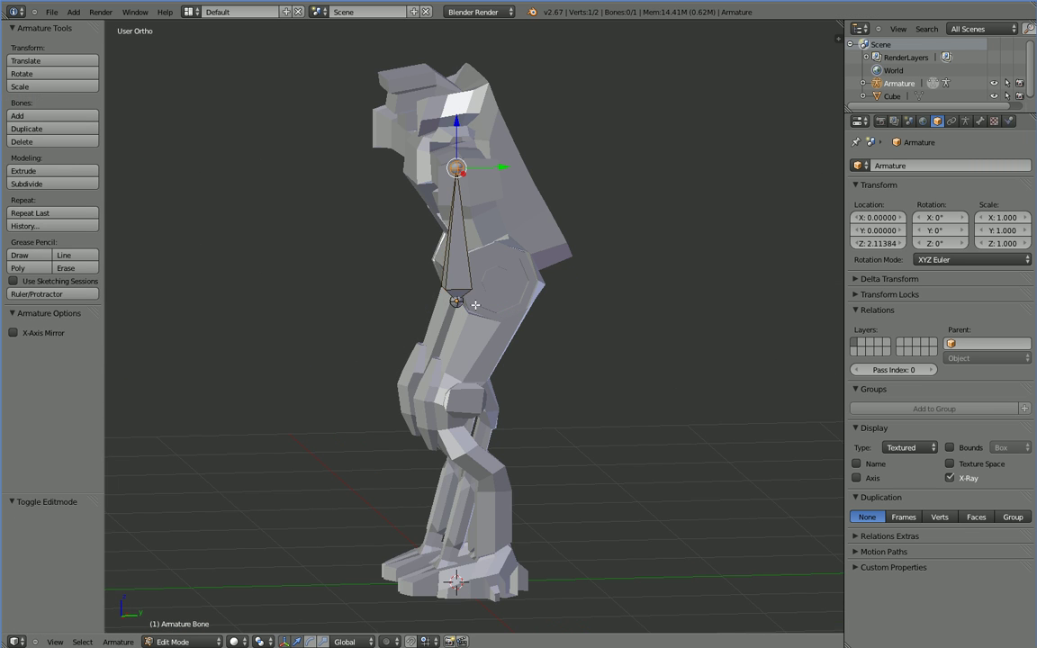
right_click(456, 300)
key("g")
key("y")
key("z")
left_click(547, 283)
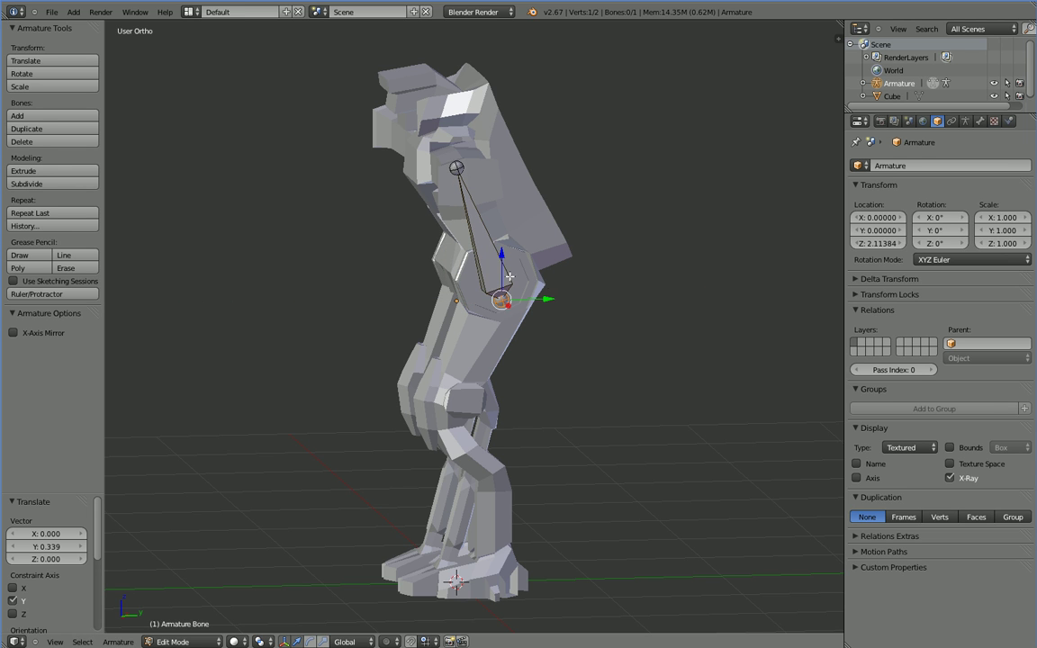
Raise the bone's upper joint along Z and shift it slightly along Y.
right_click(456, 168)
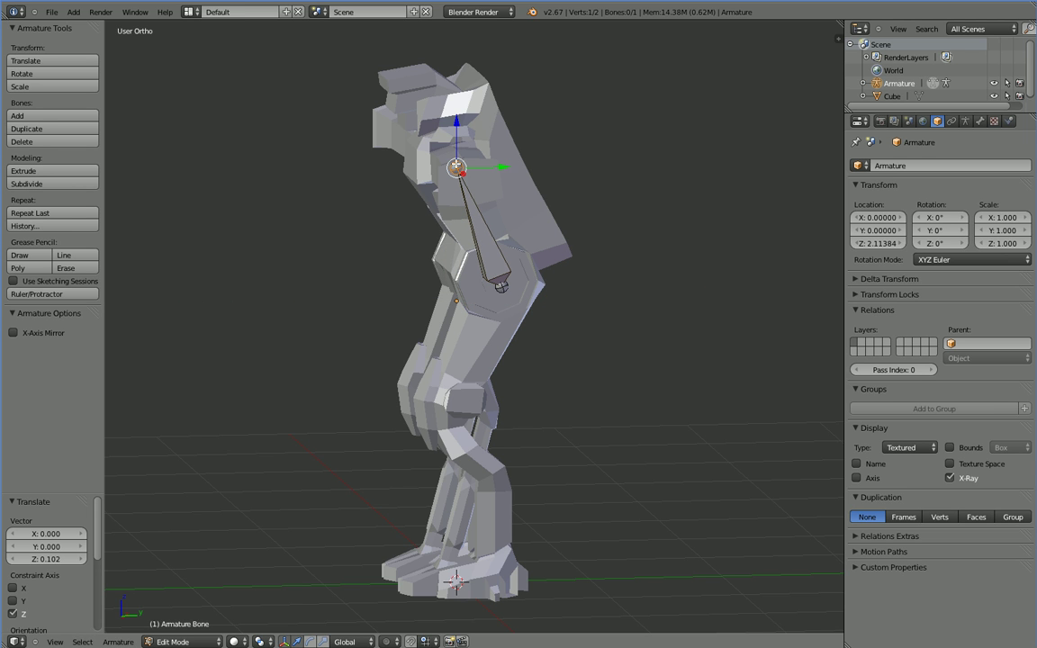
key("g")
key("z")
left_click(494, 133)
key("g")
key("y")
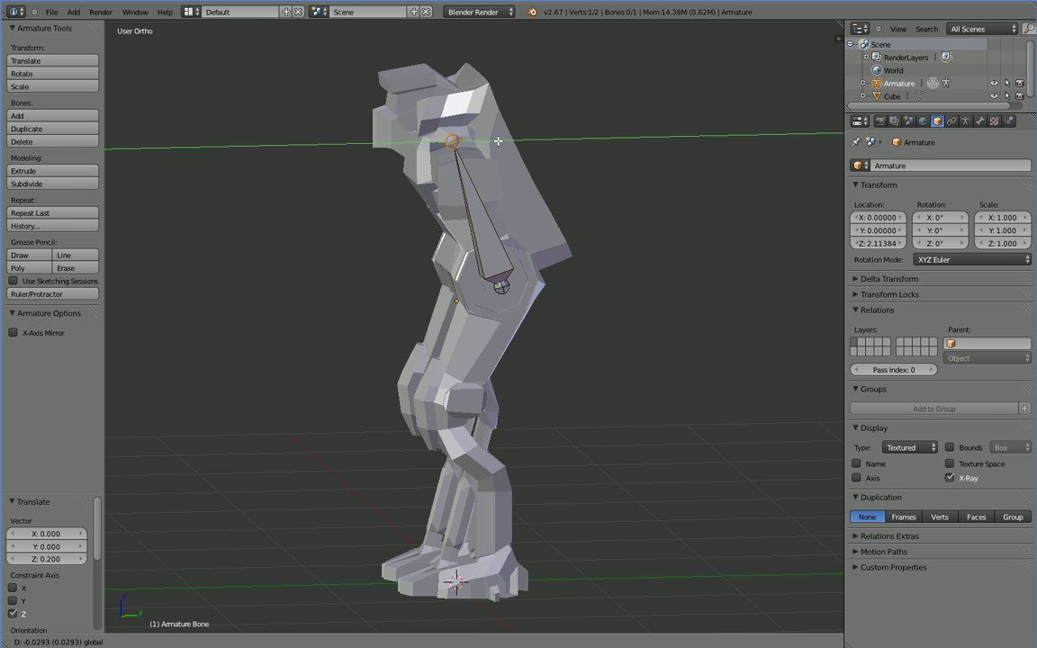
left_click(483, 135)
Undo that, then lower the upper joint by 0.97 on Z and shift it 0.401 along Y.
right_click(500, 288)
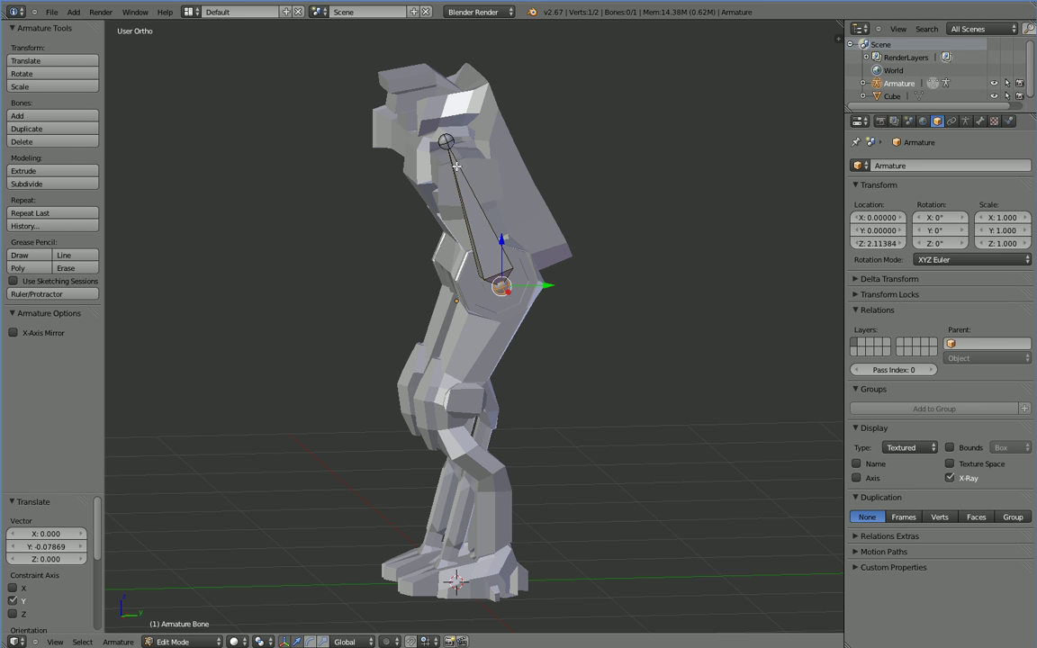
right_click(447, 142)
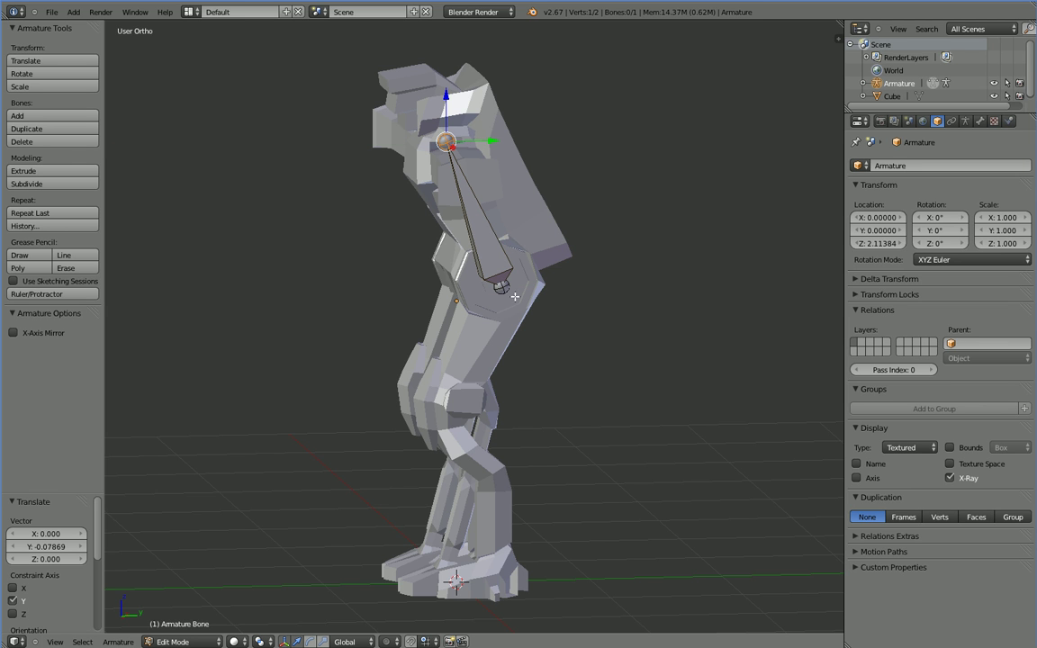
key("ctrl+z")
right_click(447, 142)
type("gz-0.97")
key("Return")
key("g")
key("y")
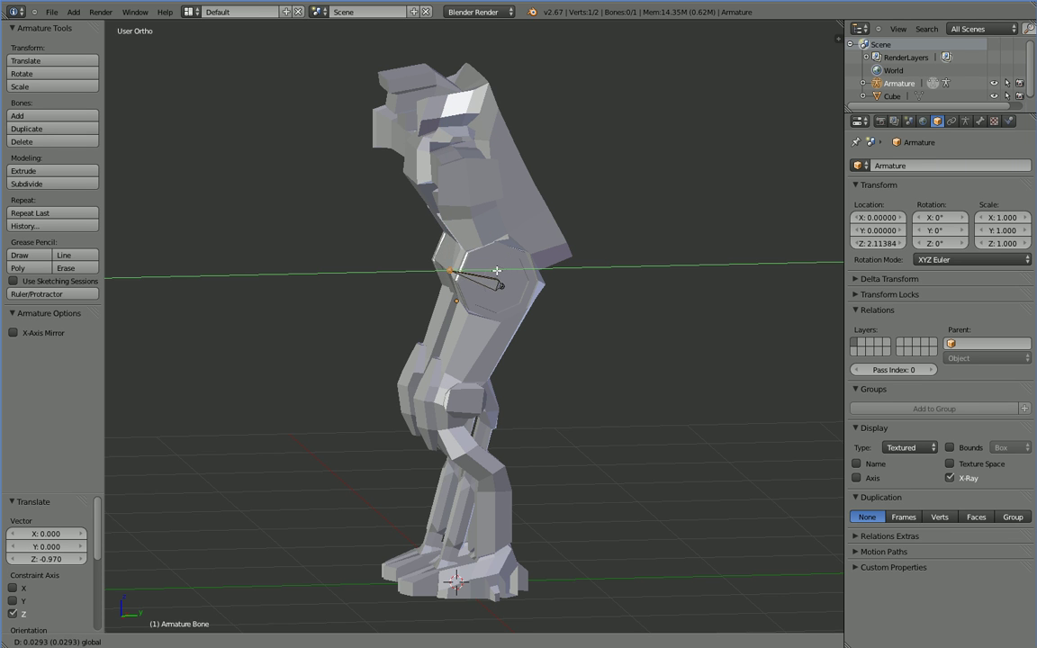
left_click(538, 270)
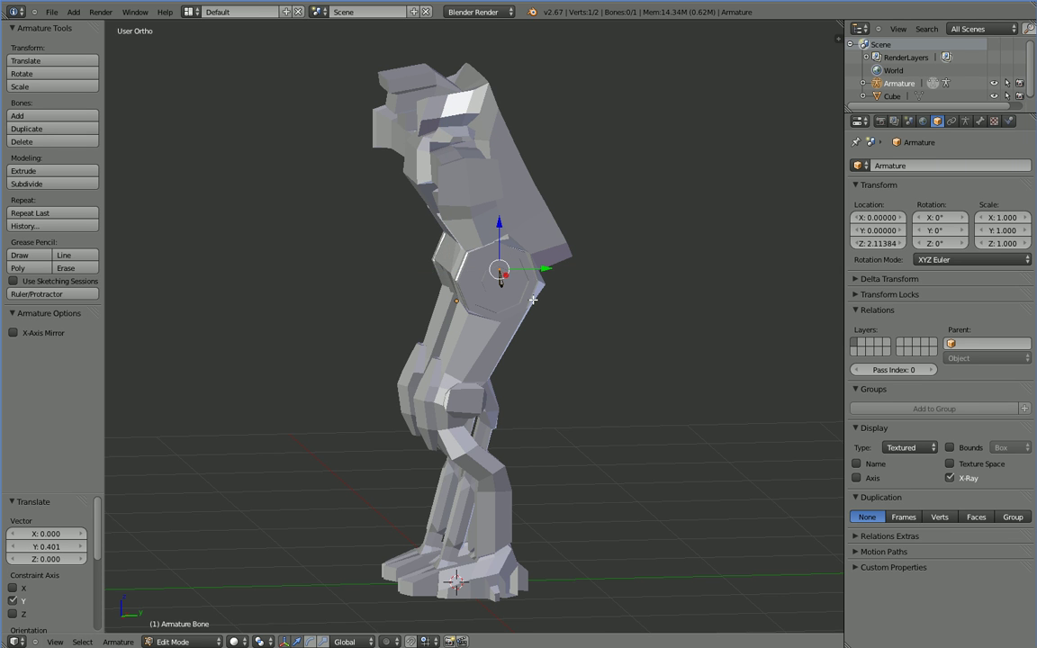
middle_click_drag(563, 382, 522, 387)
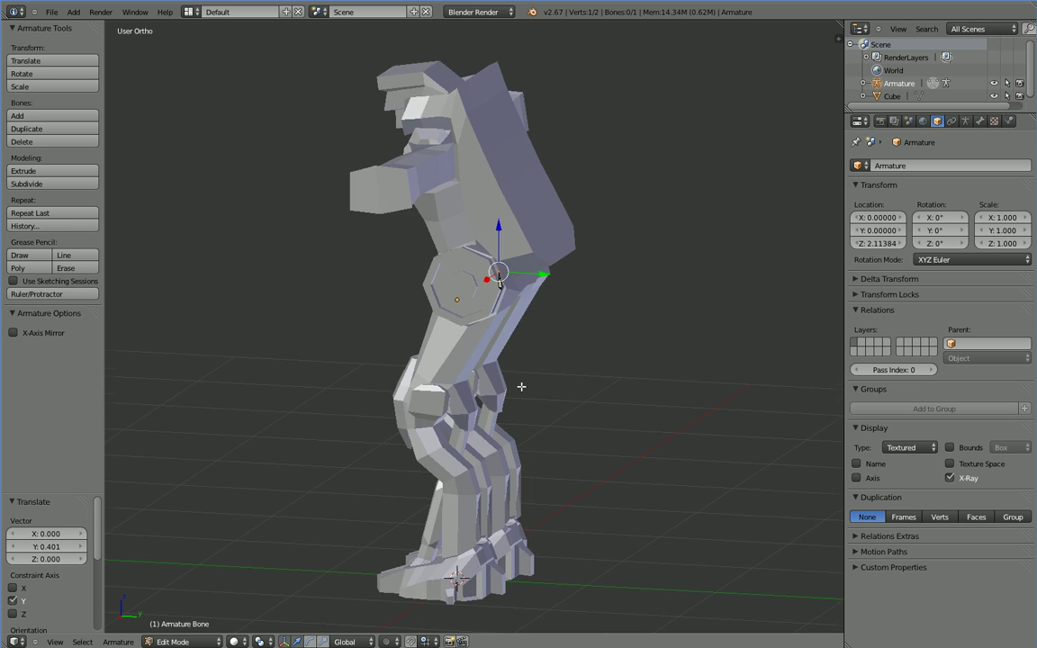
middle_click_drag(408, 304, 536, 400)
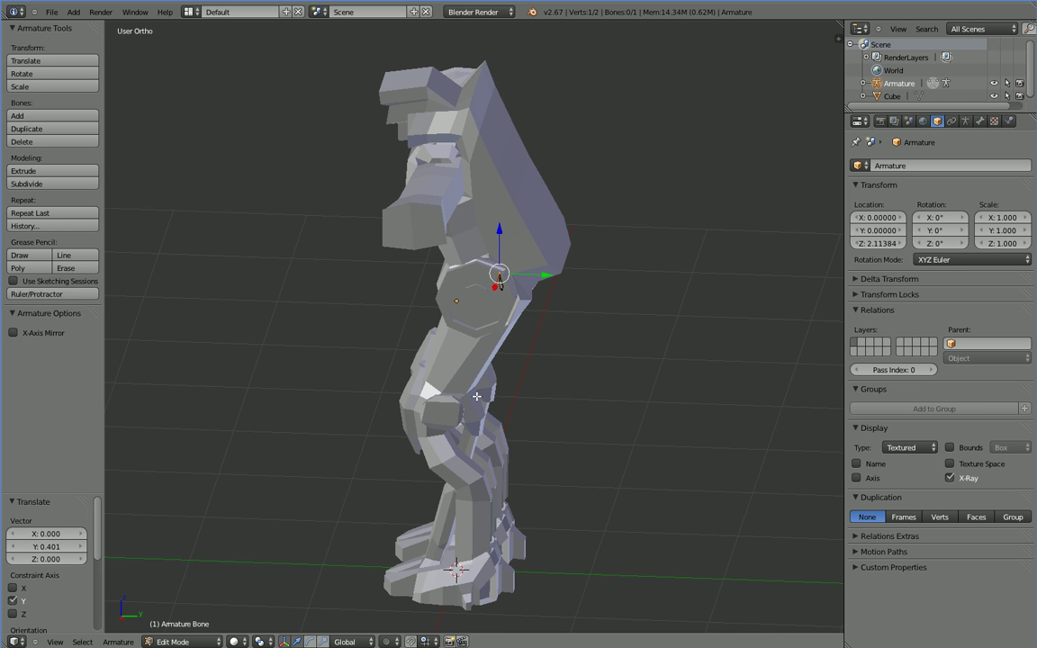
In the right-side view, extrude spine, chest and neck bones from the hip up to the head top.
key("KP_3")
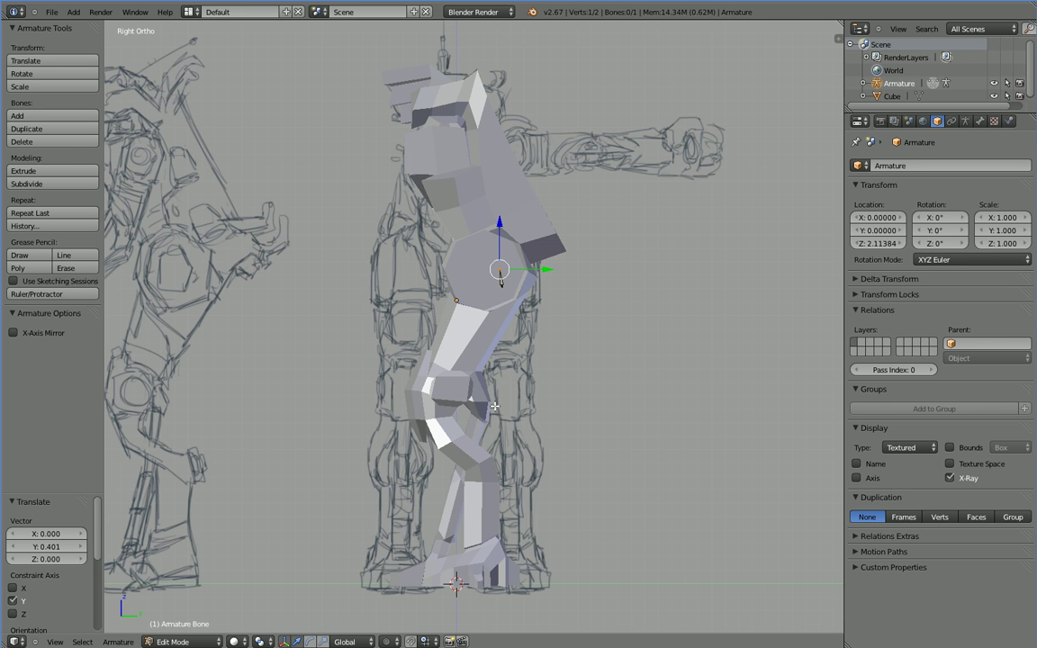
key("e")
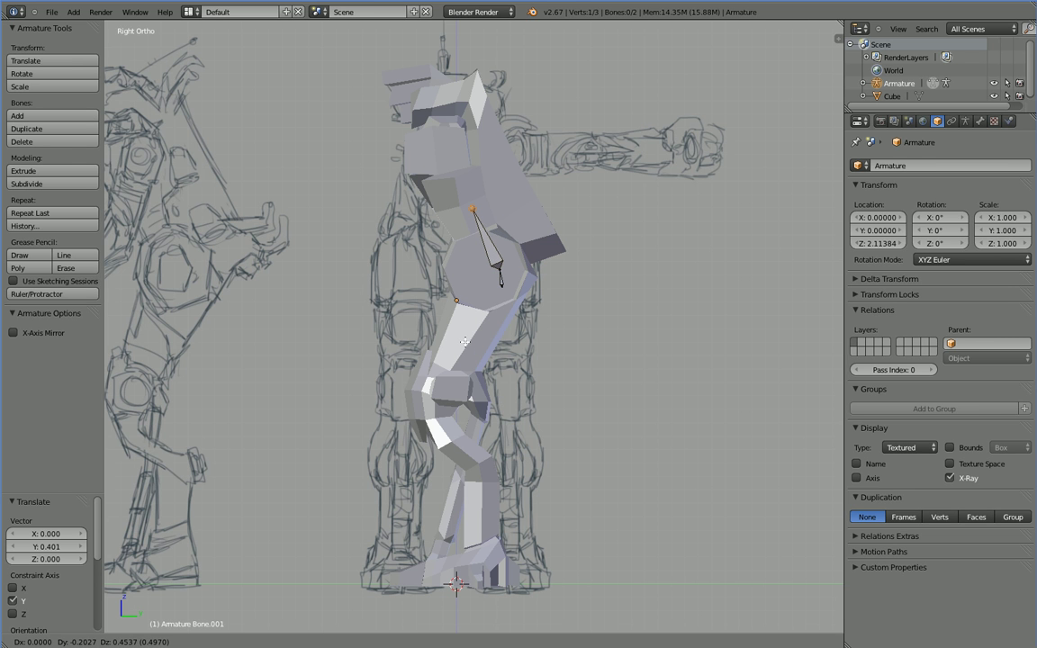
left_click(464, 341)
key("e")
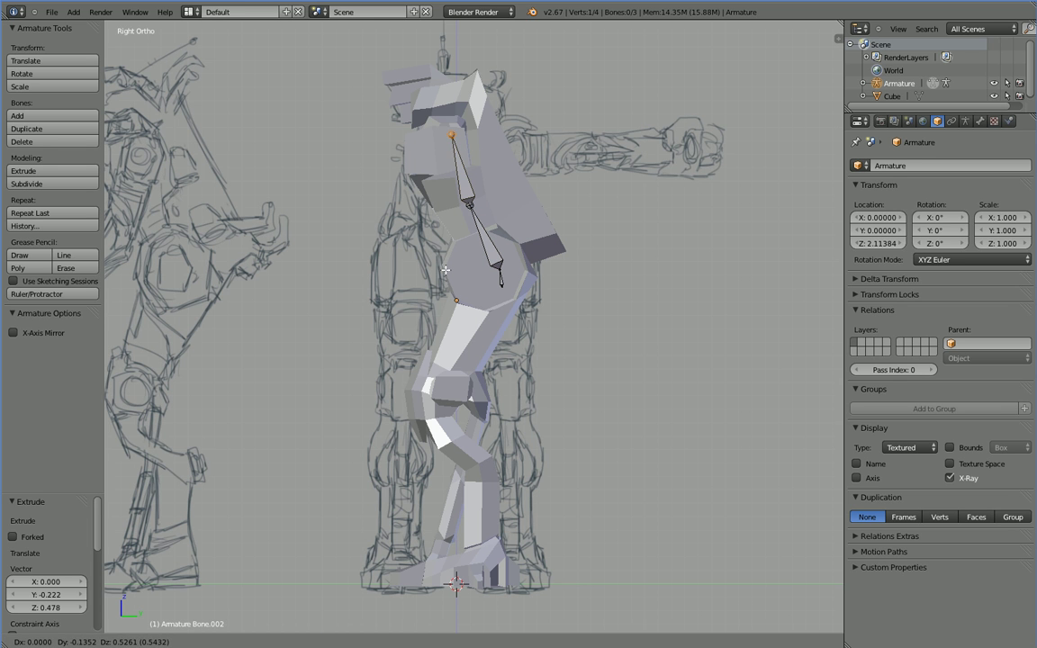
left_click(400, 245)
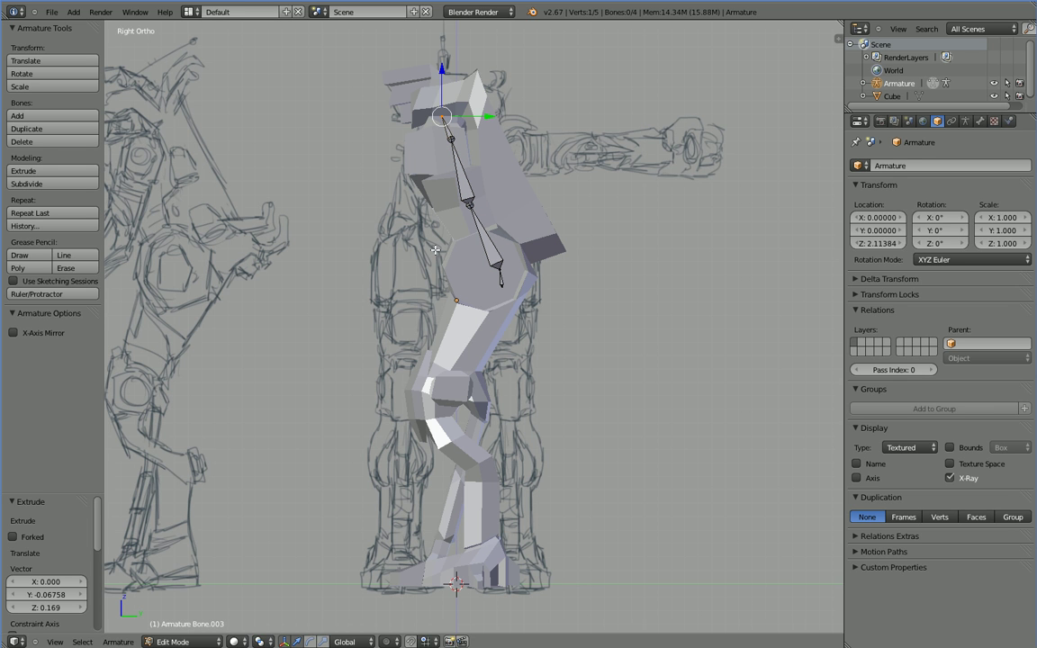
key("e")
left_click(424, 218)
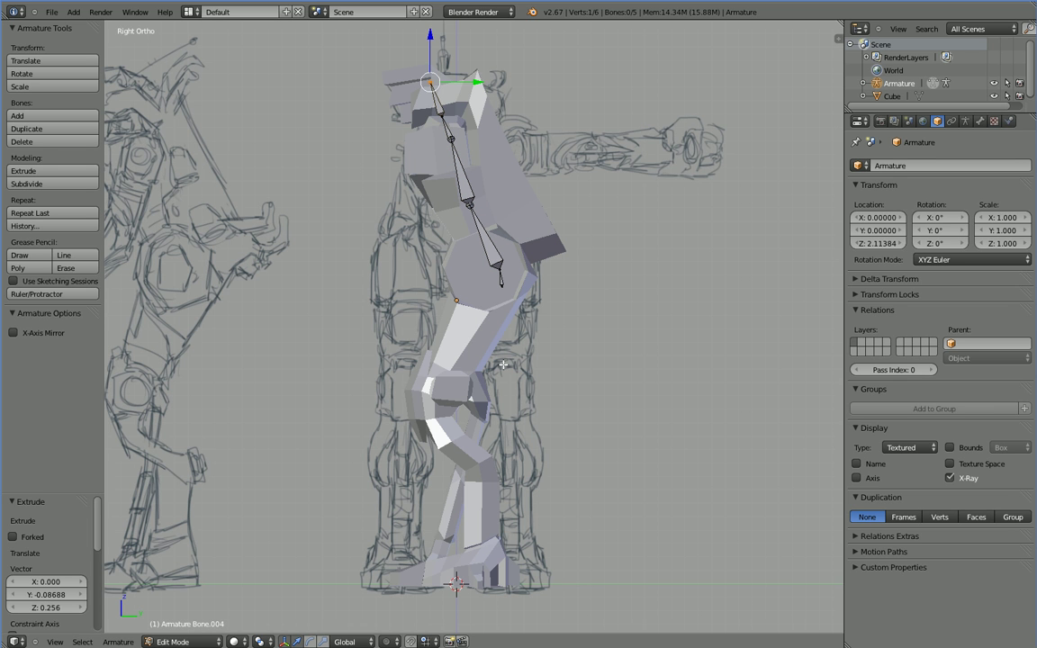
mouse_move(503, 364)
middle_mouse_down()
mouse_move(528, 370)
mouse_move(533, 359)
mouse_move(609, 375)
middle_mouse_up()
right_click(500, 269)
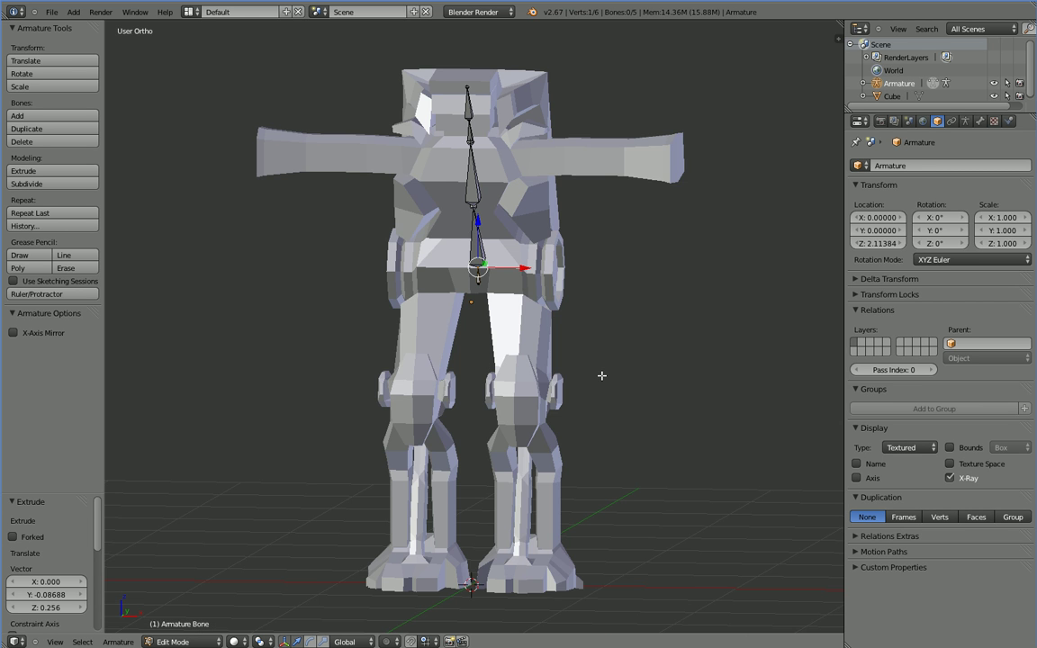
In front view, extrude a hip bone, enable X-Axis Mirror, fork it and spread the mirrored pair sideways.
key("KP_1")
key("e")
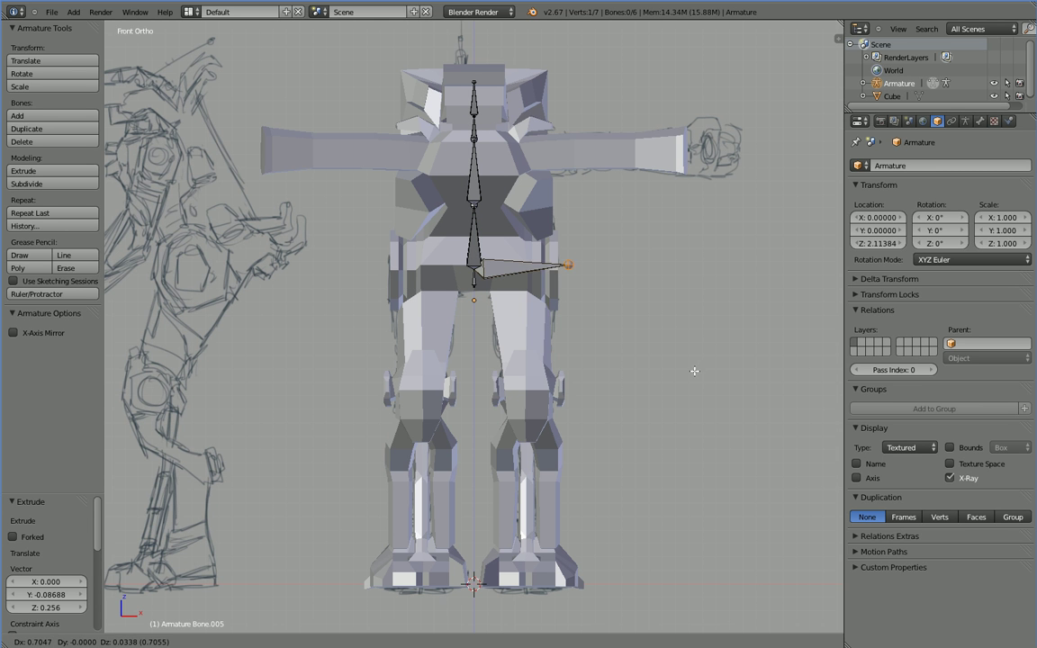
left_click(630, 372)
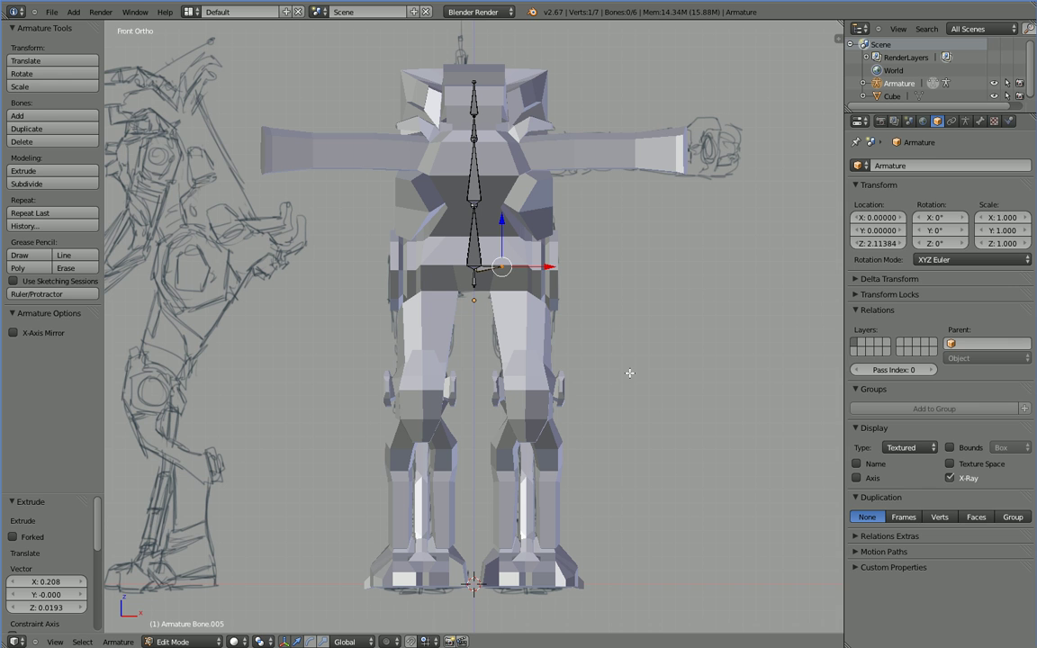
left_click(13, 332)
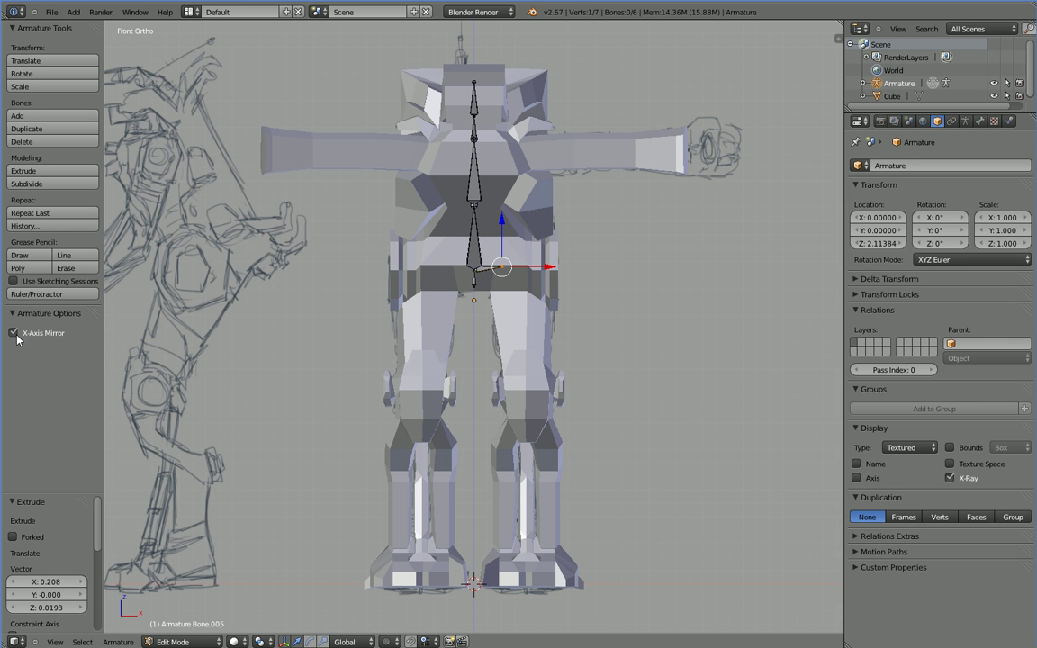
left_click(12, 536)
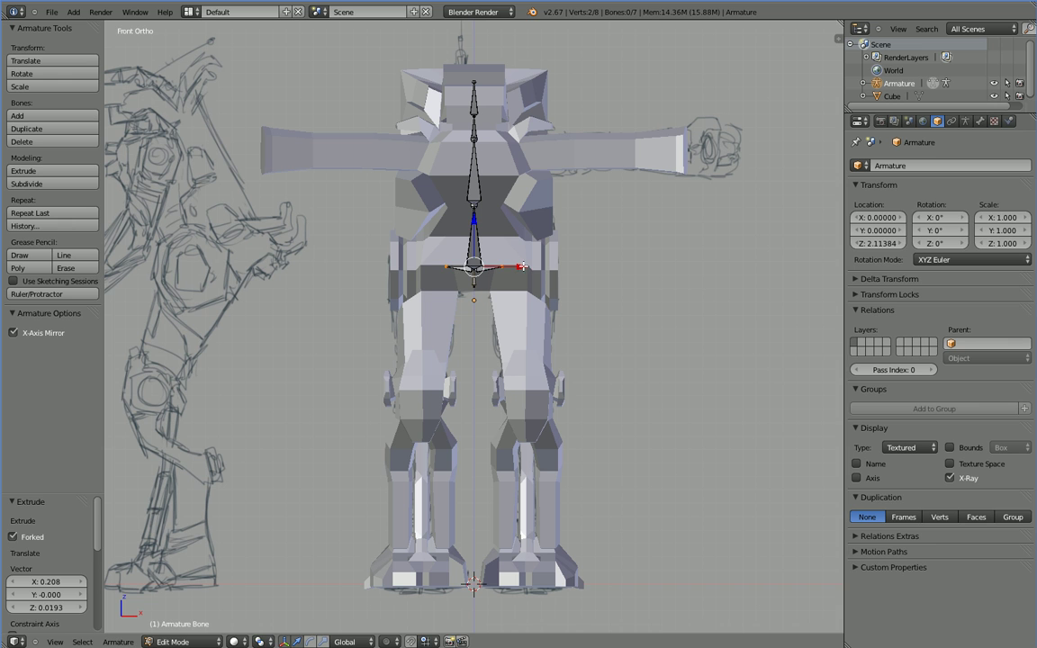
key("g")
key("x")
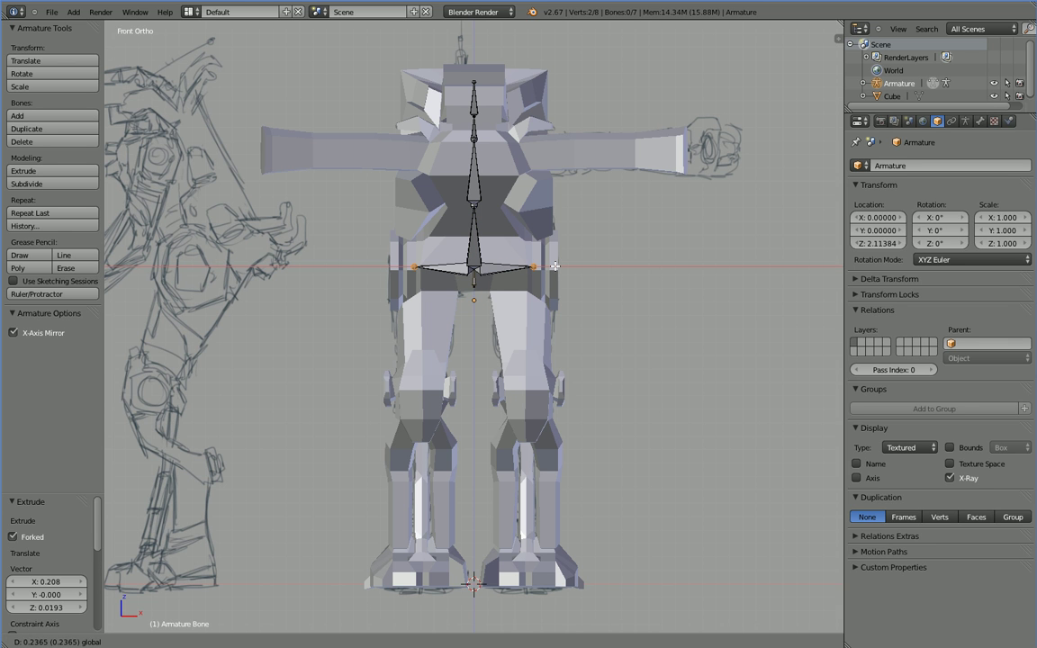
left_click(556, 266)
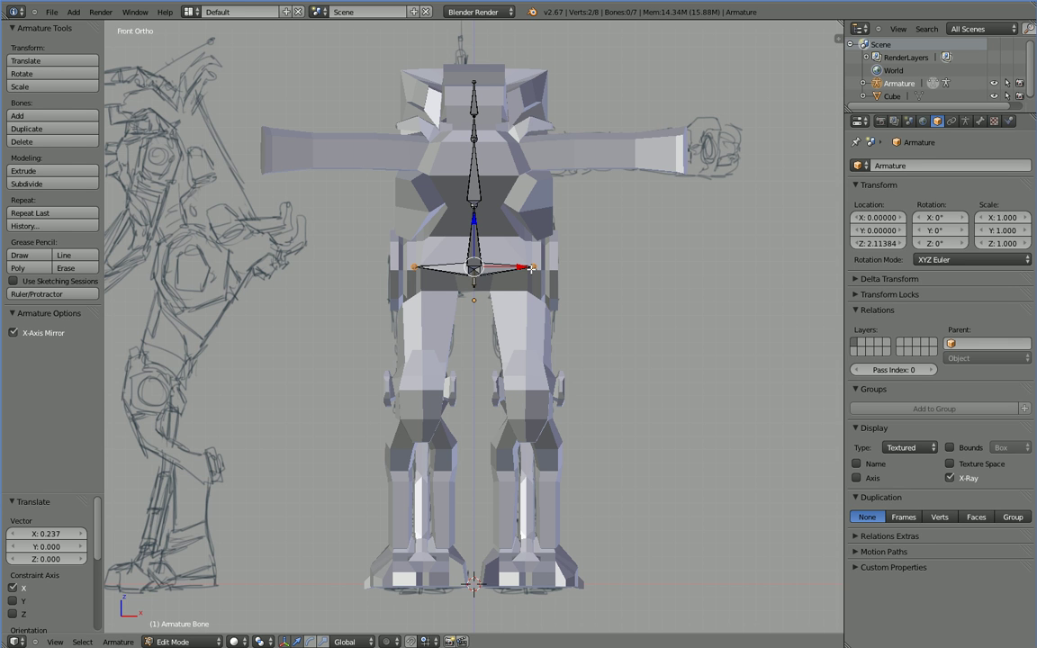
Narrow the hips, then extrude mirrored thigh bones to the knees and shin bones to the feet.
key("g")
key("x")
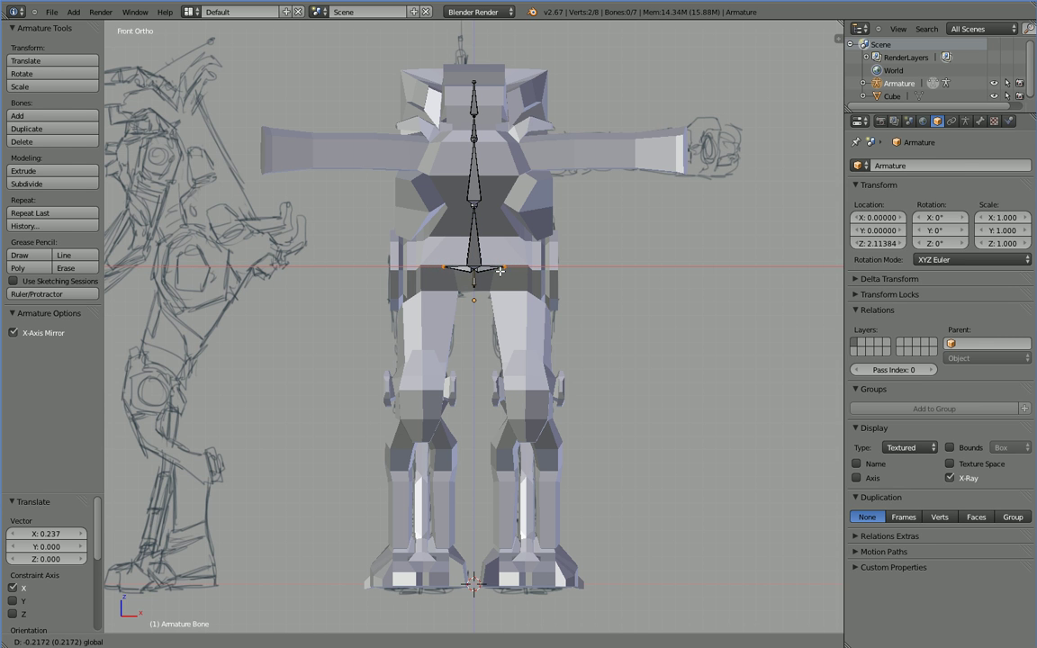
left_click(496, 277)
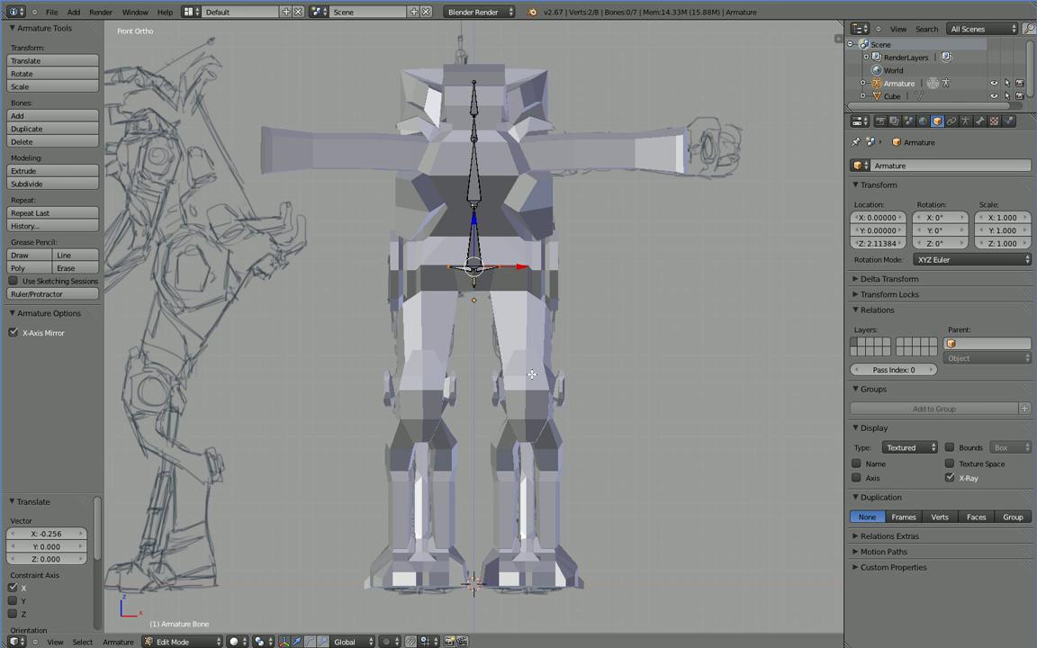
key("shift+e")
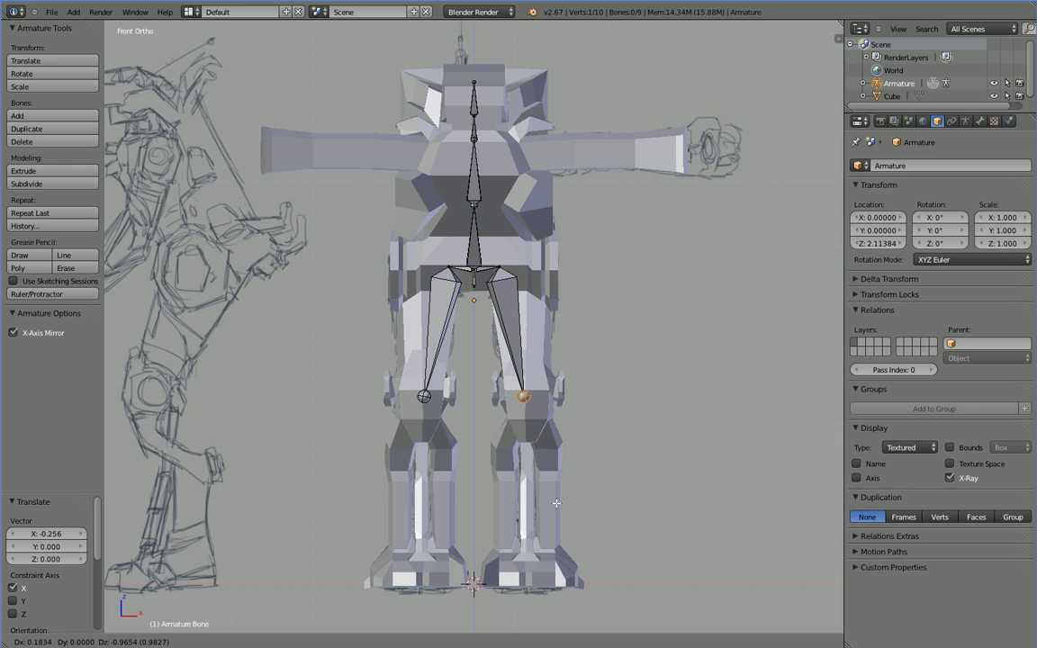
left_click(556, 503)
key("shift+e")
left_click(529, 468)
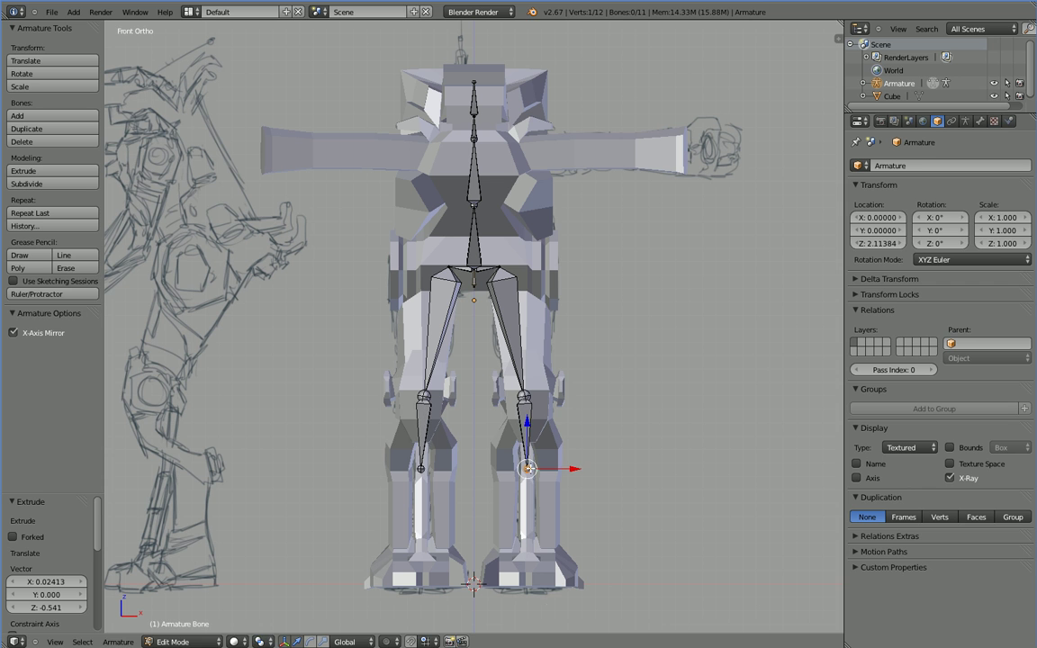
left_click_drag(526, 424, 534, 508)
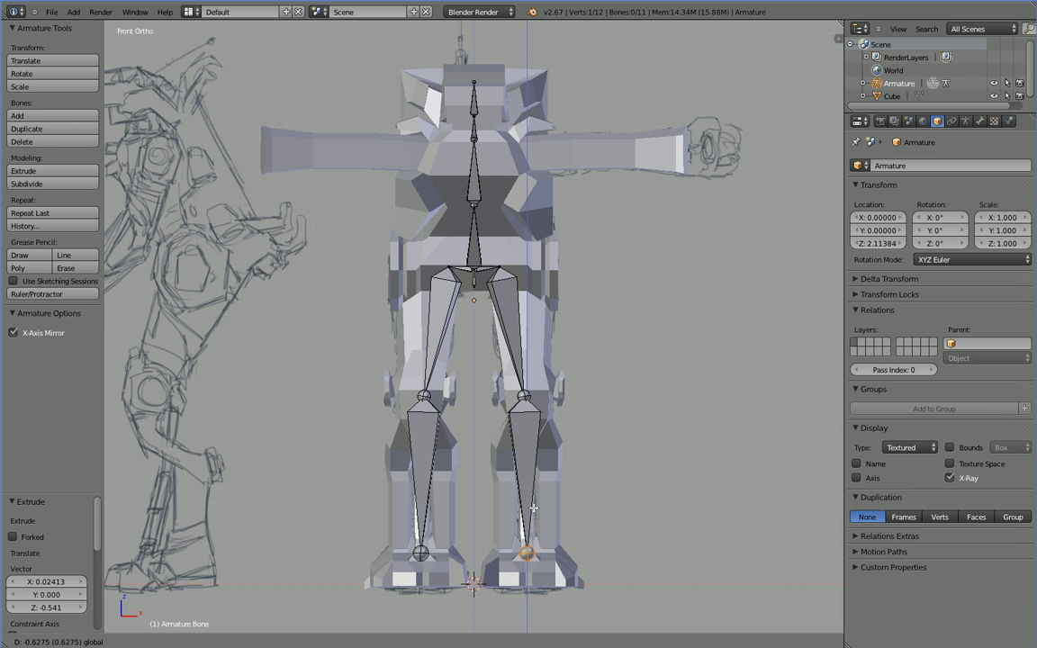
left_click(534, 509)
In side view, extrude foot bones to the toes and shift the knees along Y to bend them.
key("KP_3")
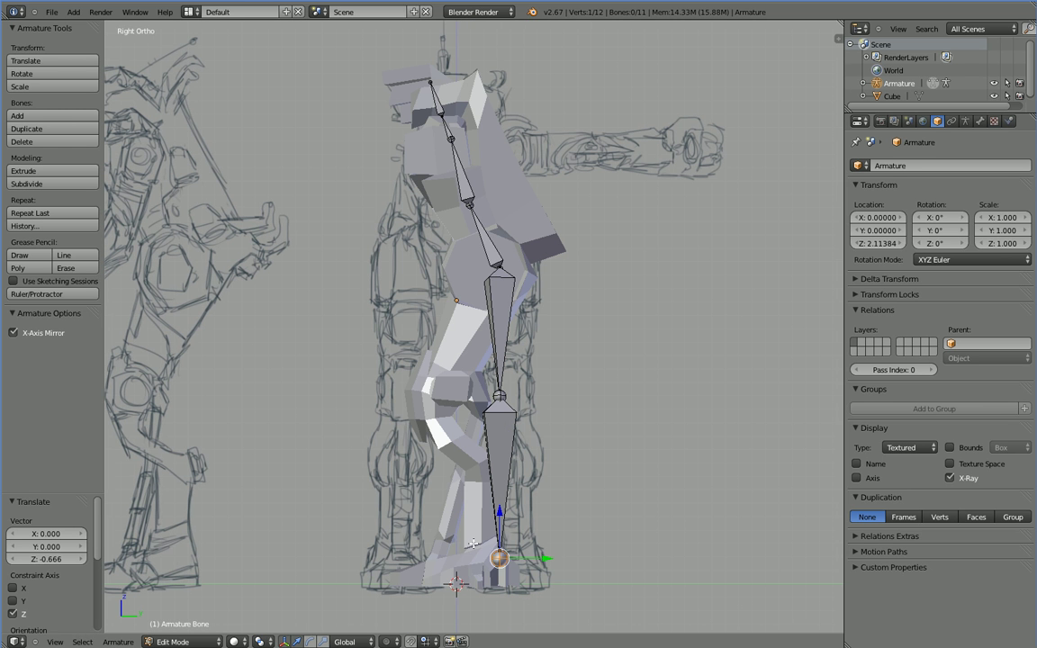
key("e")
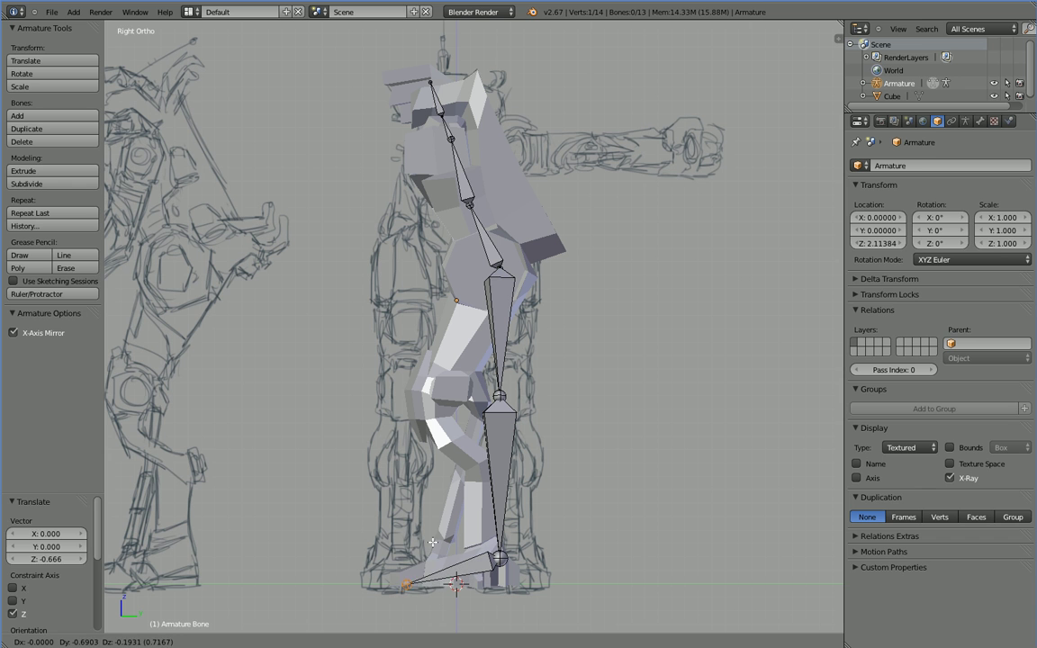
left_click(433, 541)
right_click(498, 396)
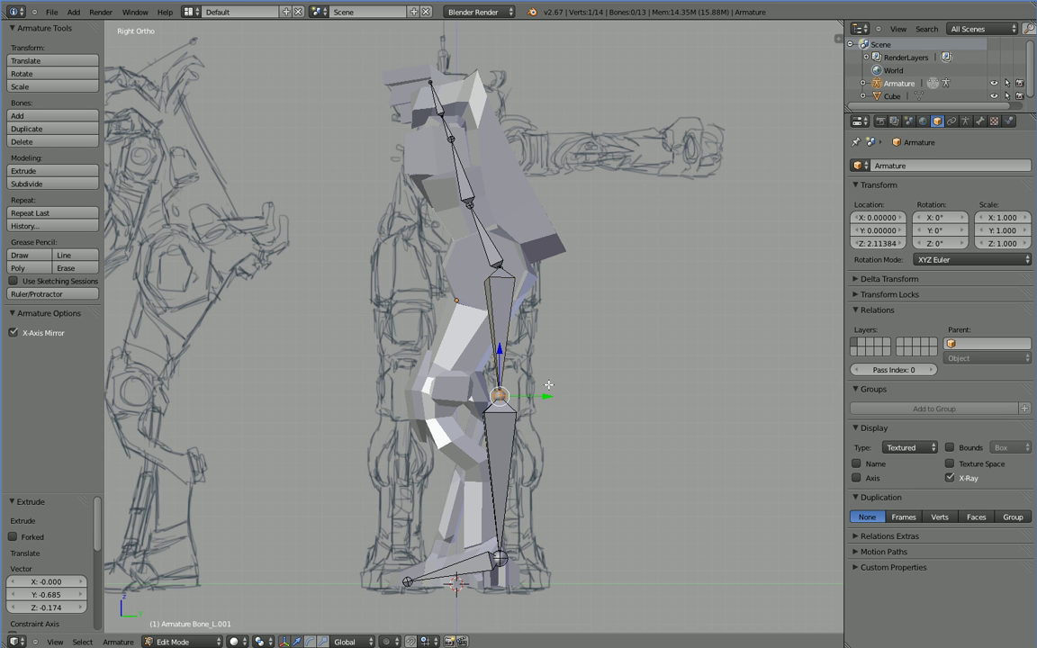
left_click_drag(534, 395, 484, 393)
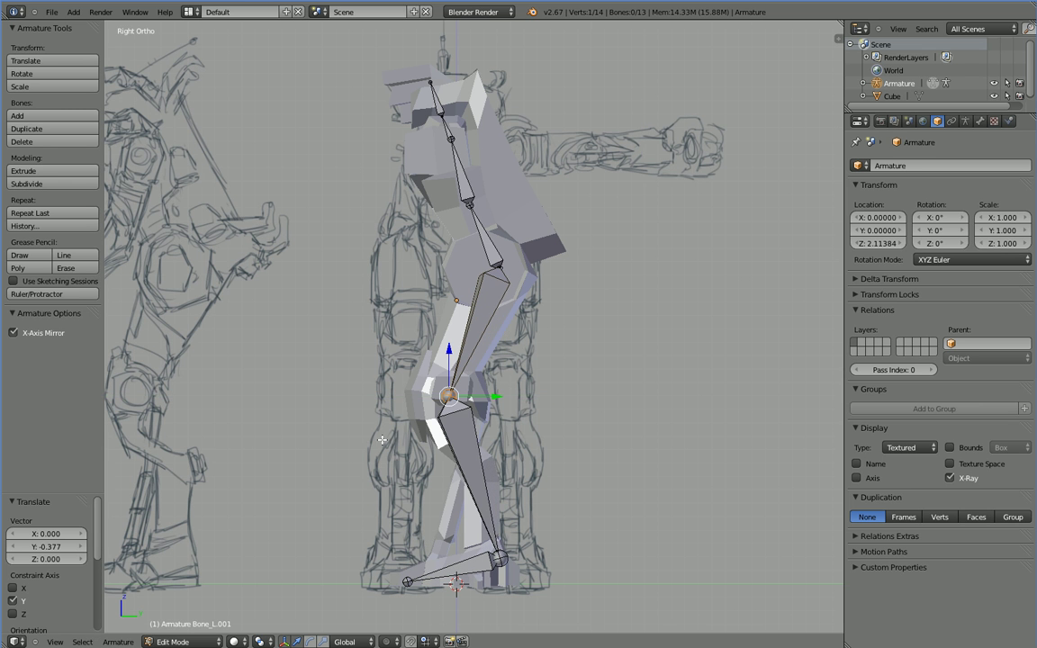
middle_click_drag(440, 406, 472, 195)
Extrude a forked mirrored pair of shoulder bones from the spine top, tips placed at the shoulders.
right_click(470, 141)
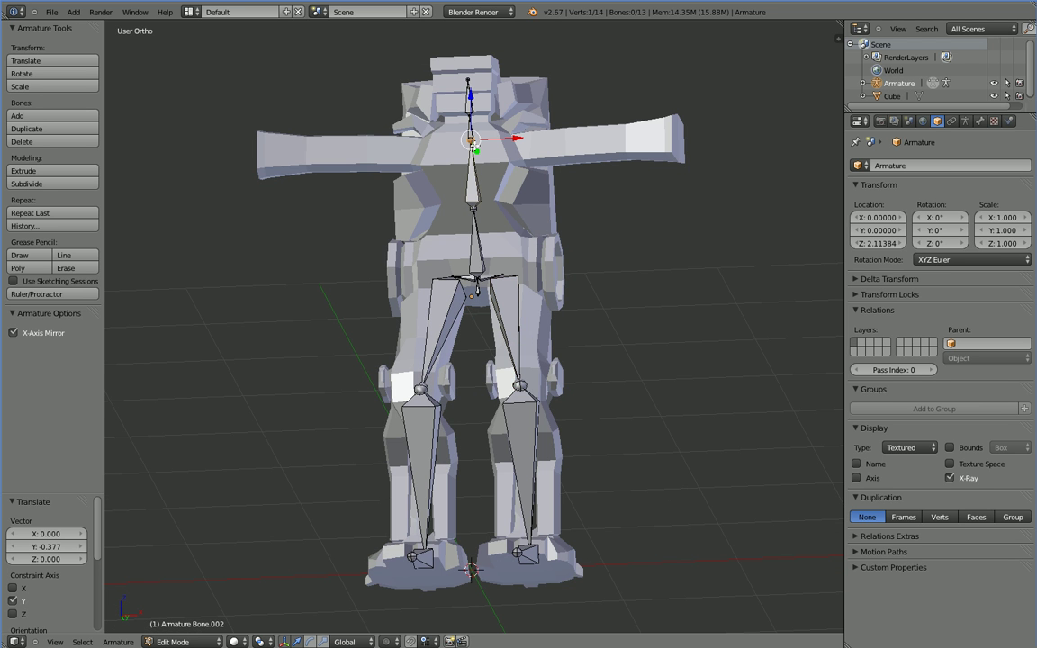
key("KP_1")
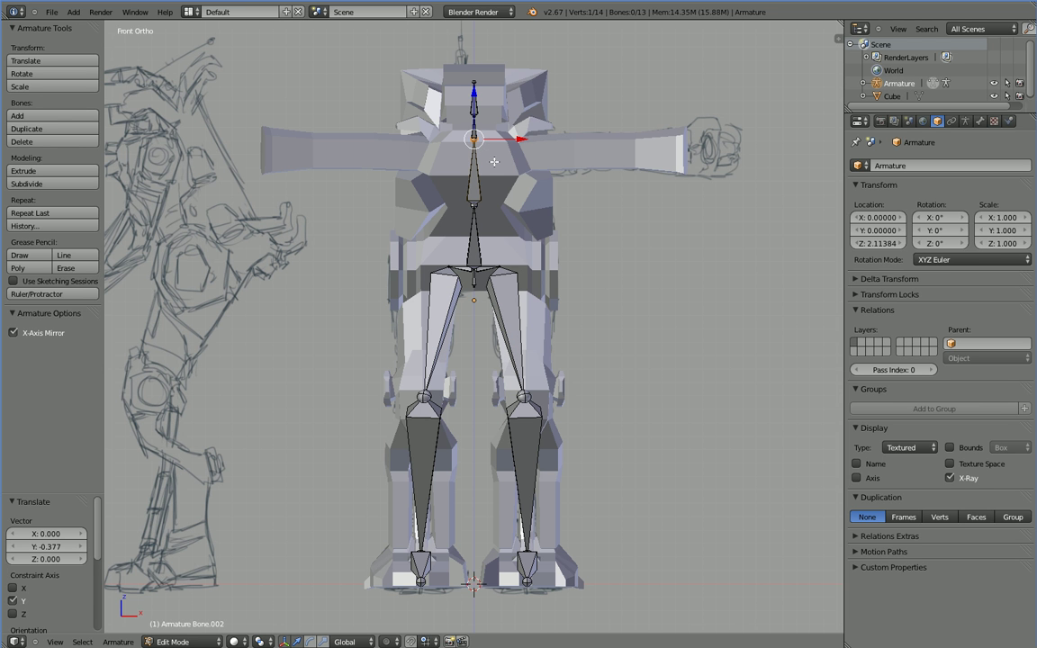
key("e")
left_click(538, 171)
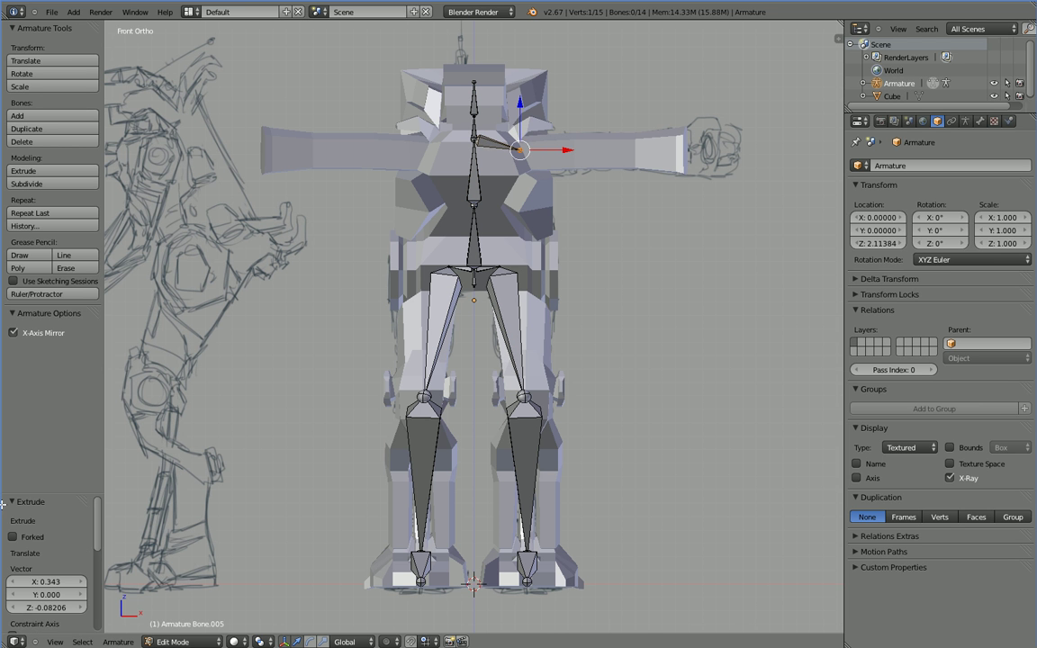
left_click(13, 537)
right_click(522, 150)
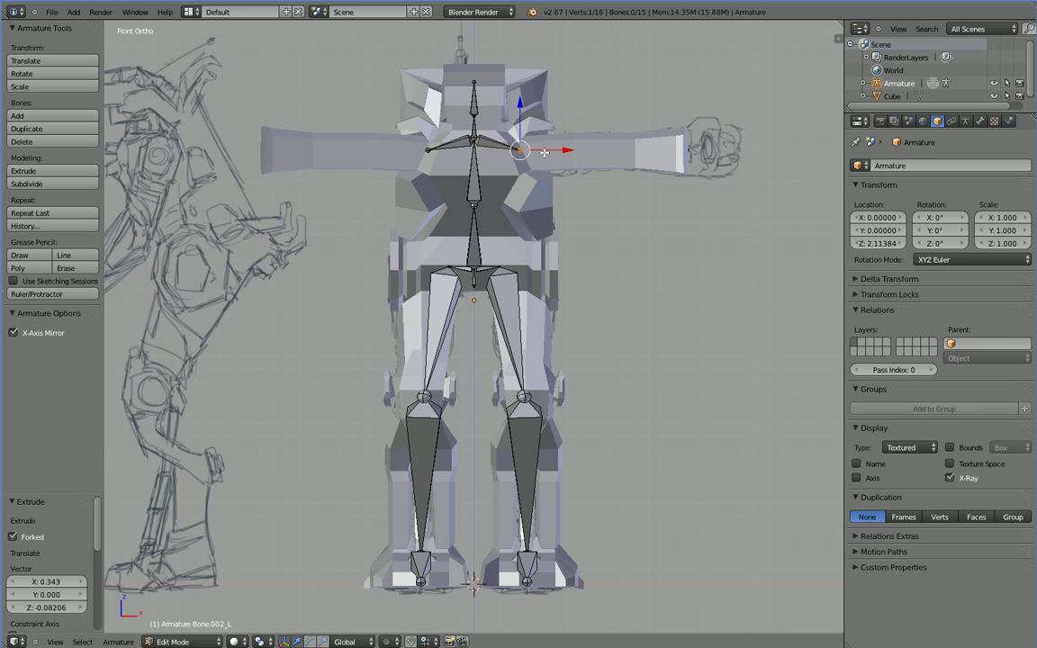
key("g")
left_click(622, 152)
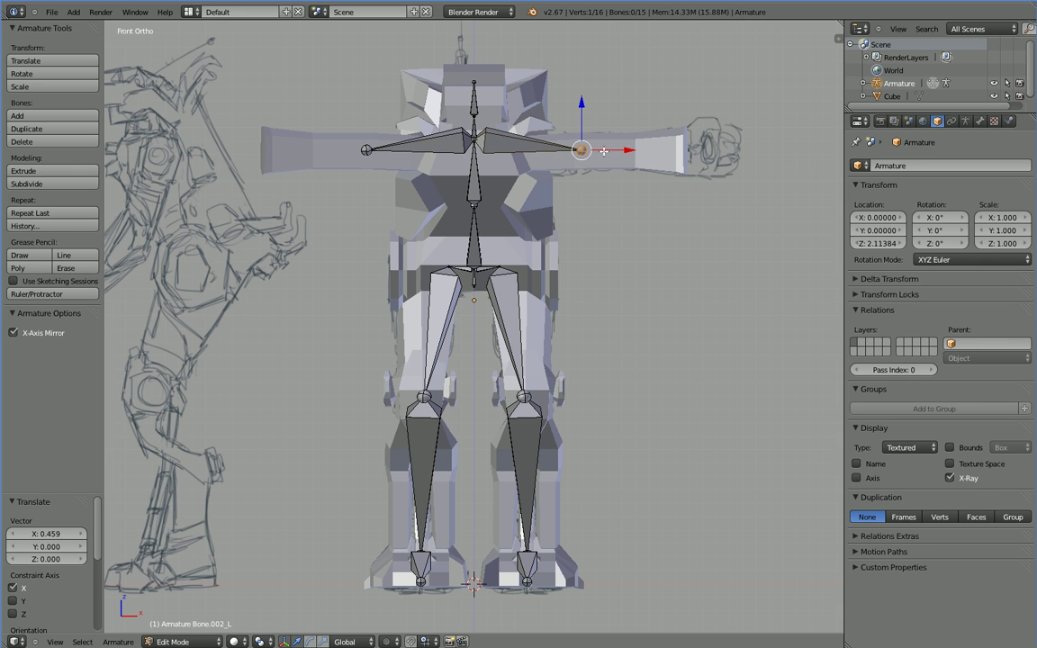
left_click_drag(603, 152, 561, 150)
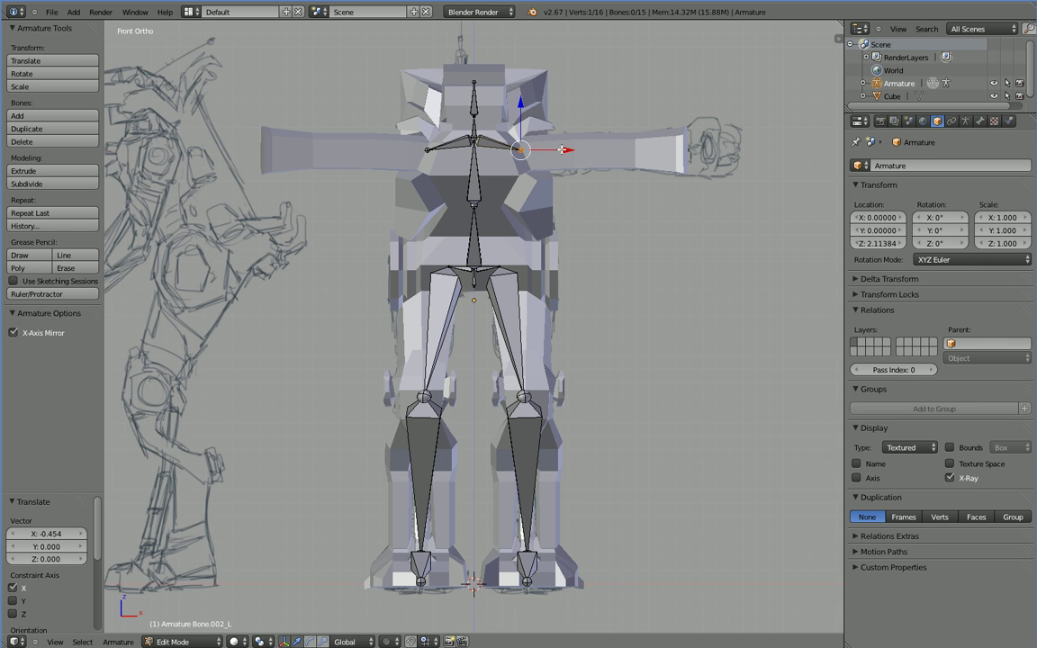
Extrude upper-arm, forearm and hand bones along both arms out to the arm tips.
key("e")
left_click(637, 151)
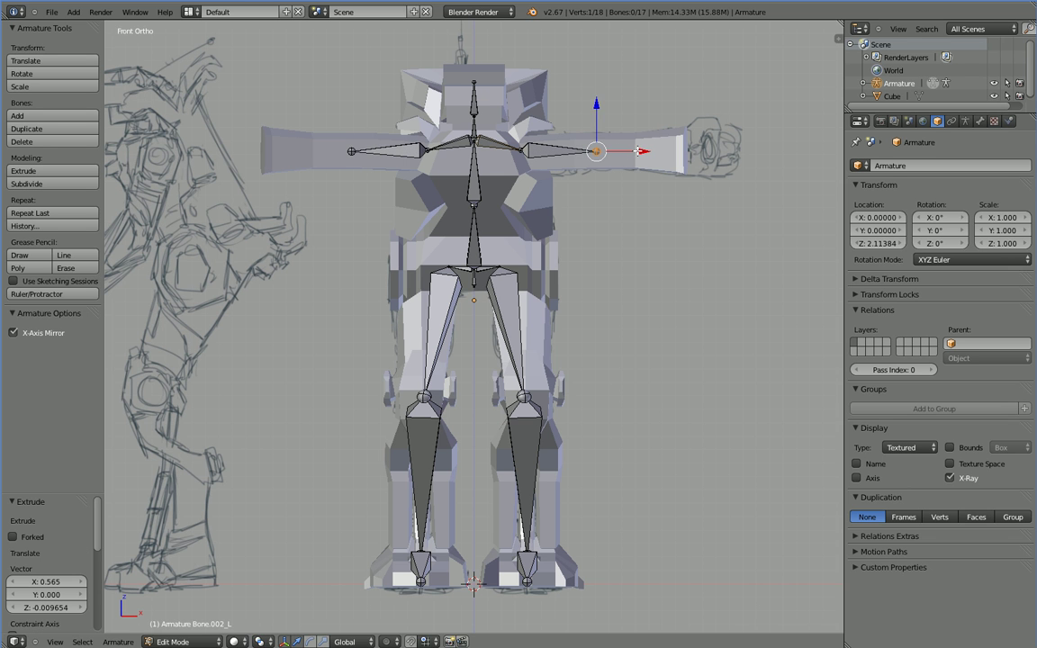
key("e")
left_click(711, 149)
key("e")
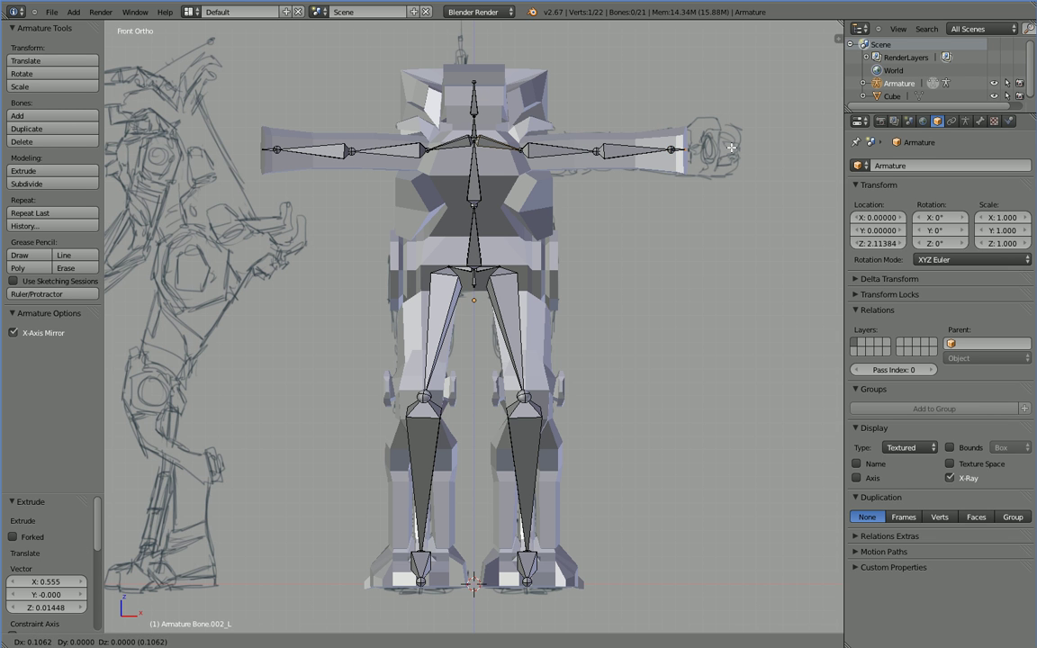
left_click(747, 145)
mouse_move(504, 298)
middle_mouse_down()
mouse_move(553, 337)
mouse_move(514, 321)
mouse_move(547, 315)
mouse_move(532, 313)
mouse_move(547, 341)
middle_mouse_up()
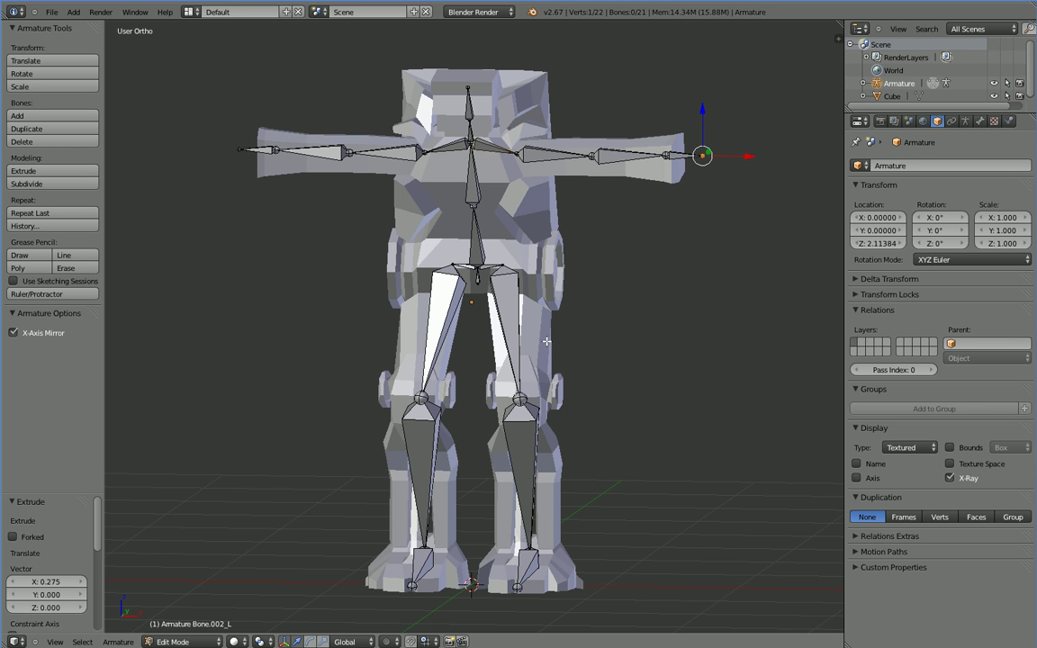
Rename the central hip bone to Pelvis in the Bone properties.
right_click(430, 252)
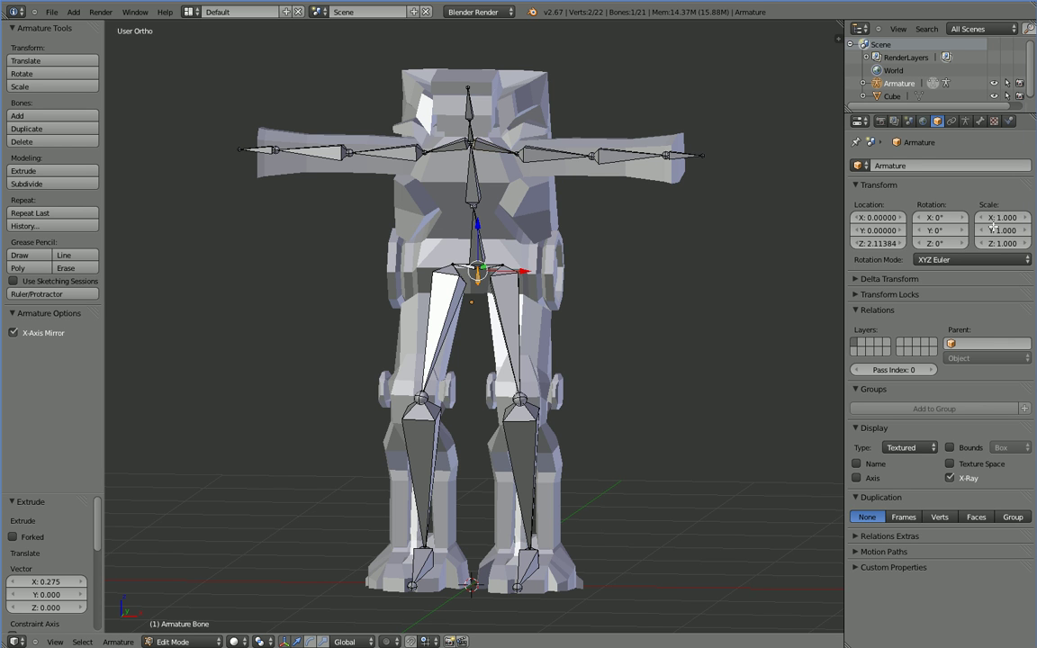
left_click(882, 166)
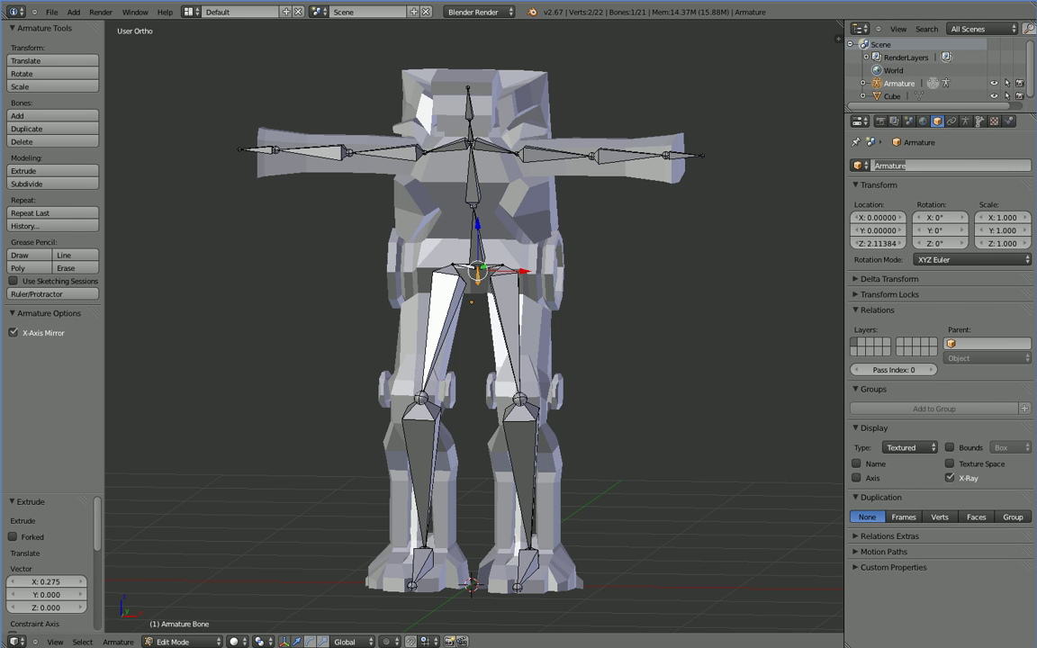
left_click(980, 121)
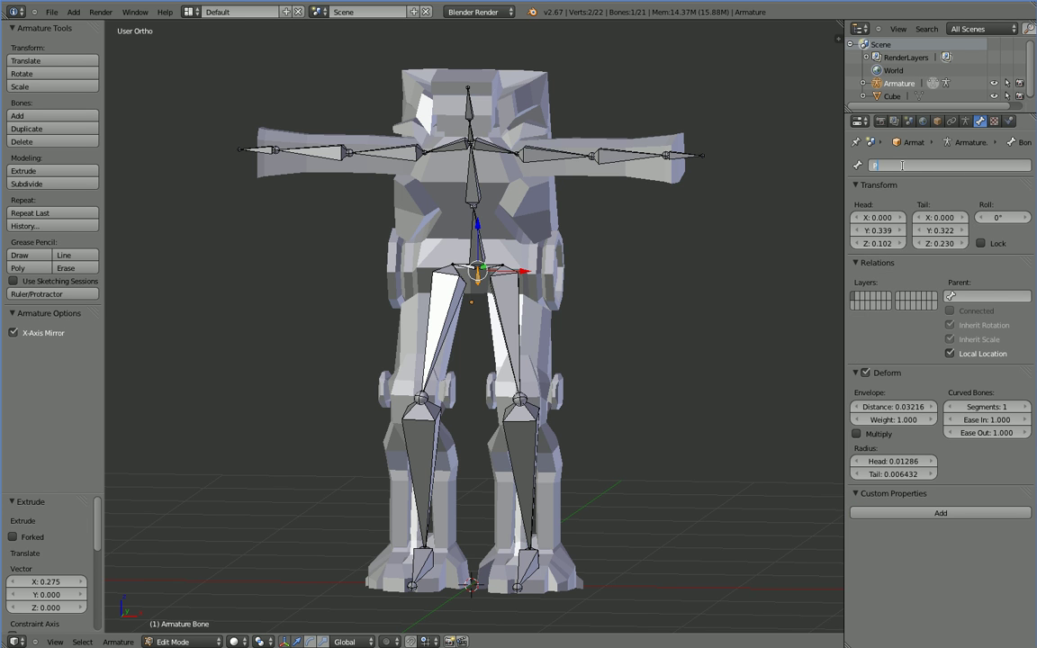
type("Pelvis")
key("Return")
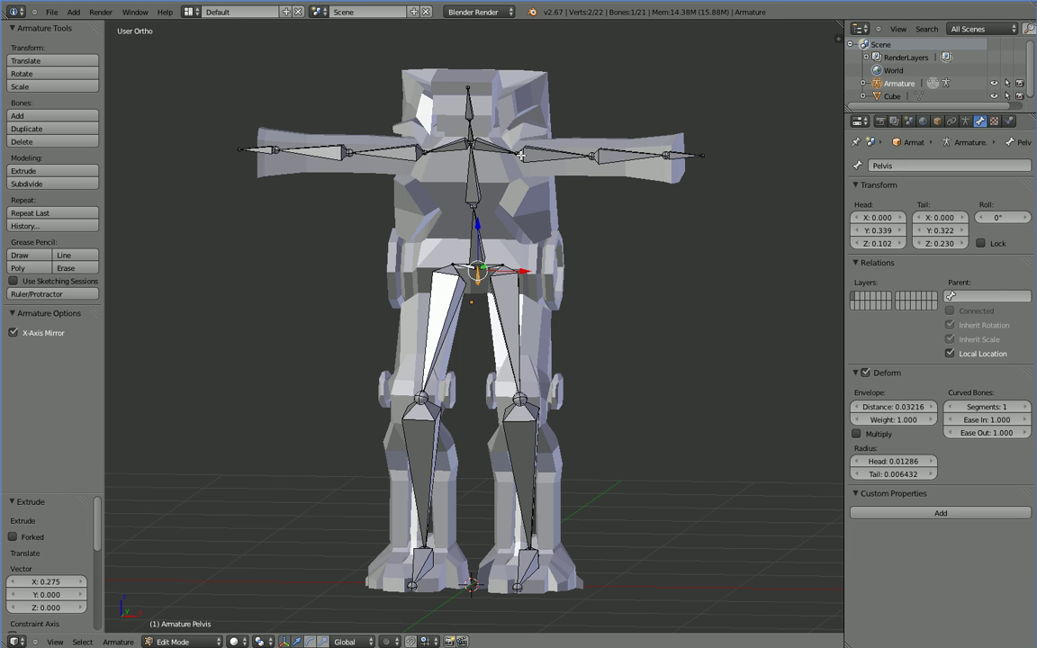
Rename the shoulder bones Shoulder_L and Shoulder_R, and the neck bone Neck.
right_click(519, 153)
left_click(887, 166)
type("Sh")
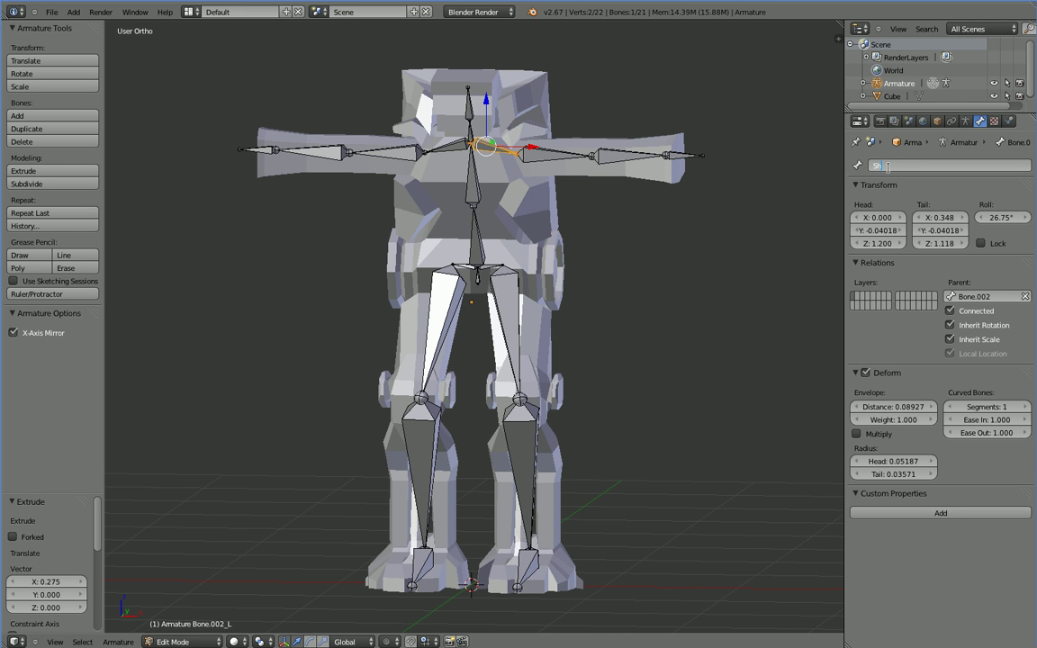
type("oulder_L")
key("Return")
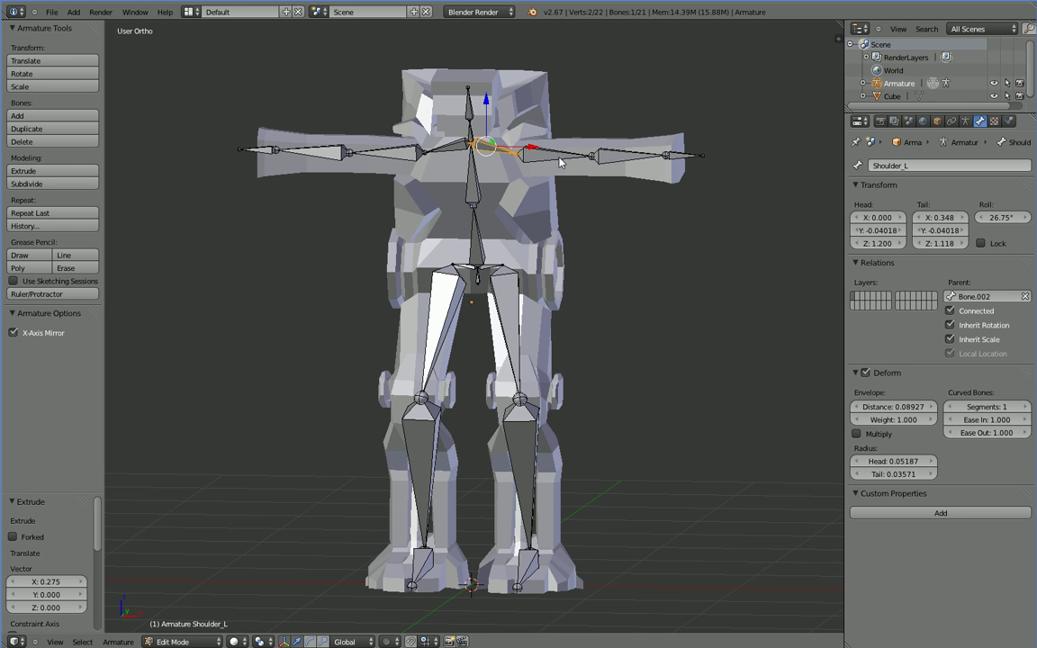
right_click(430, 151)
left_click(927, 166)
type("Shou")
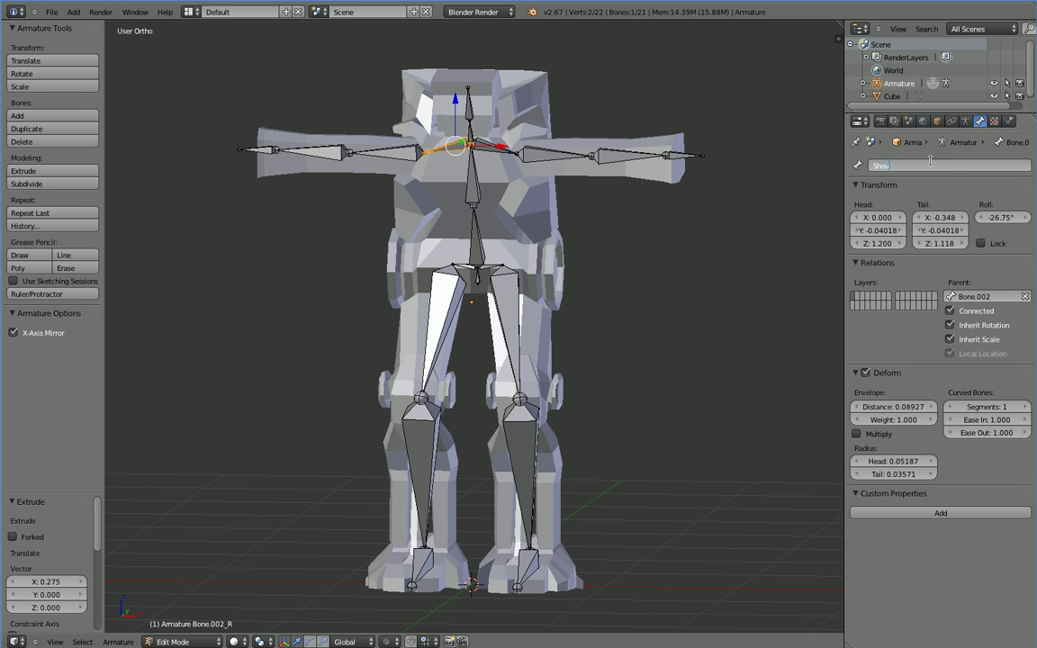
type("lder_R")
key("Return")
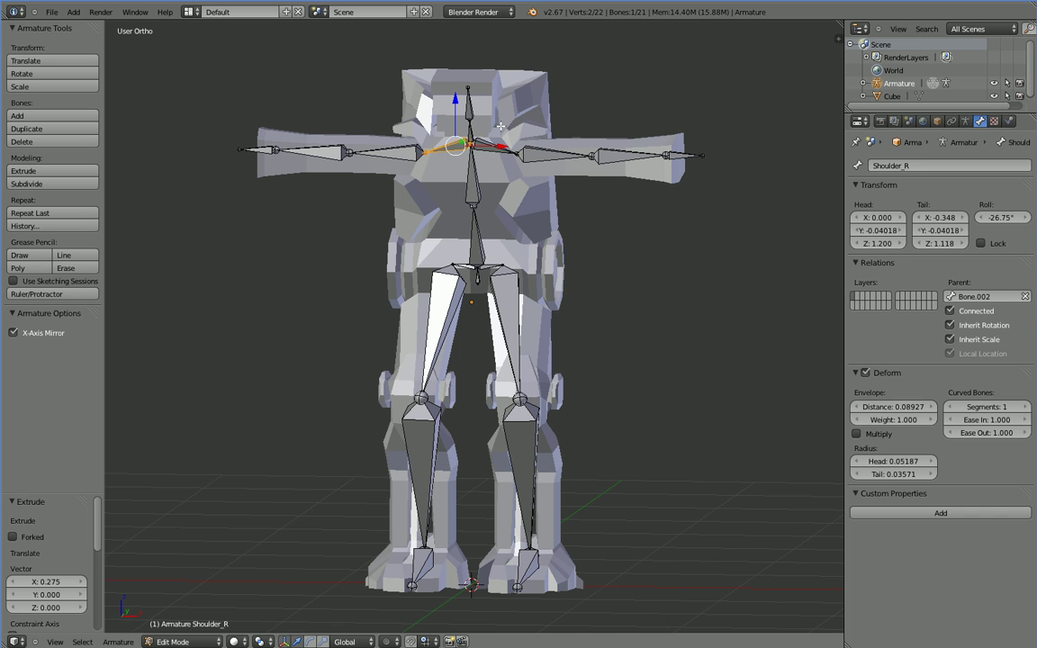
right_click(469, 112)
left_click(940, 167)
type("Ne")
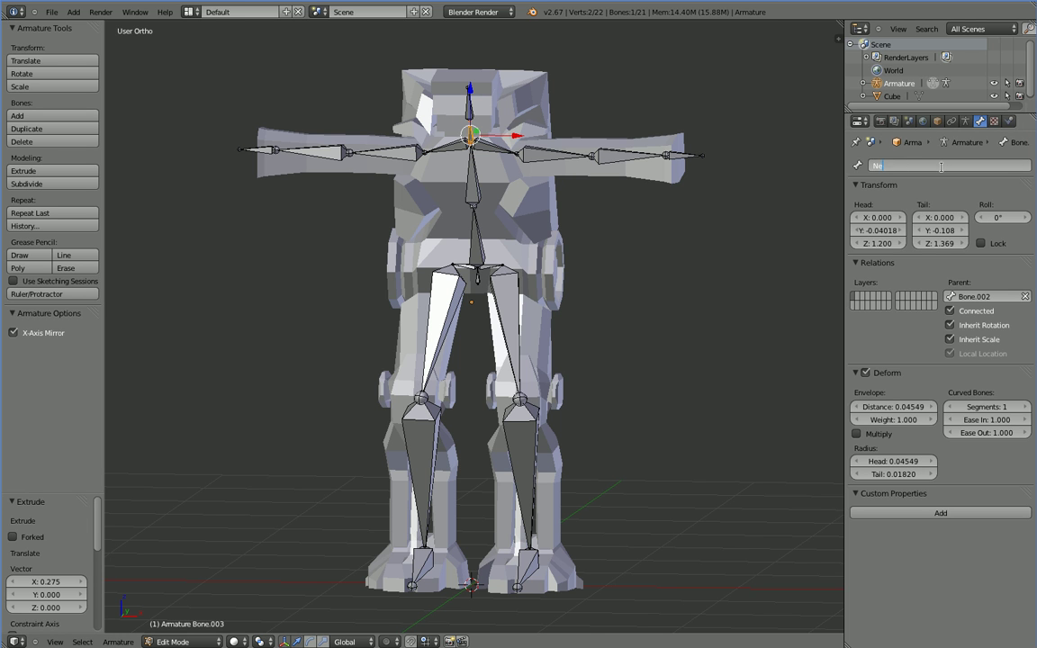
type("ck")
key("Return")
Rename the foot bones Foot_L and Foot_R.
right_click(529, 552)
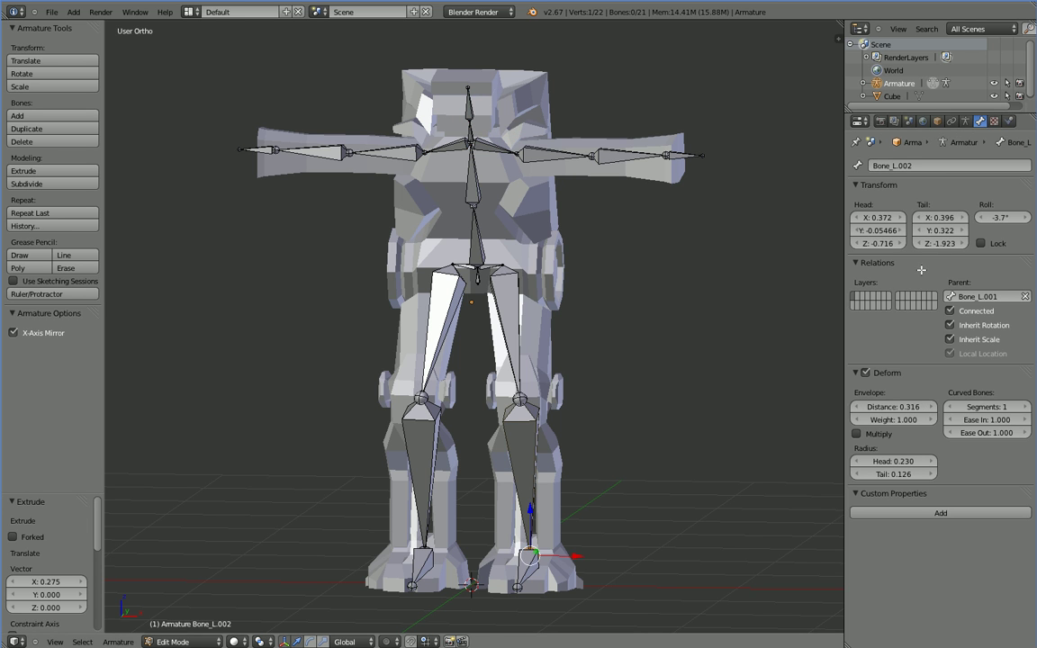
right_click(520, 576)
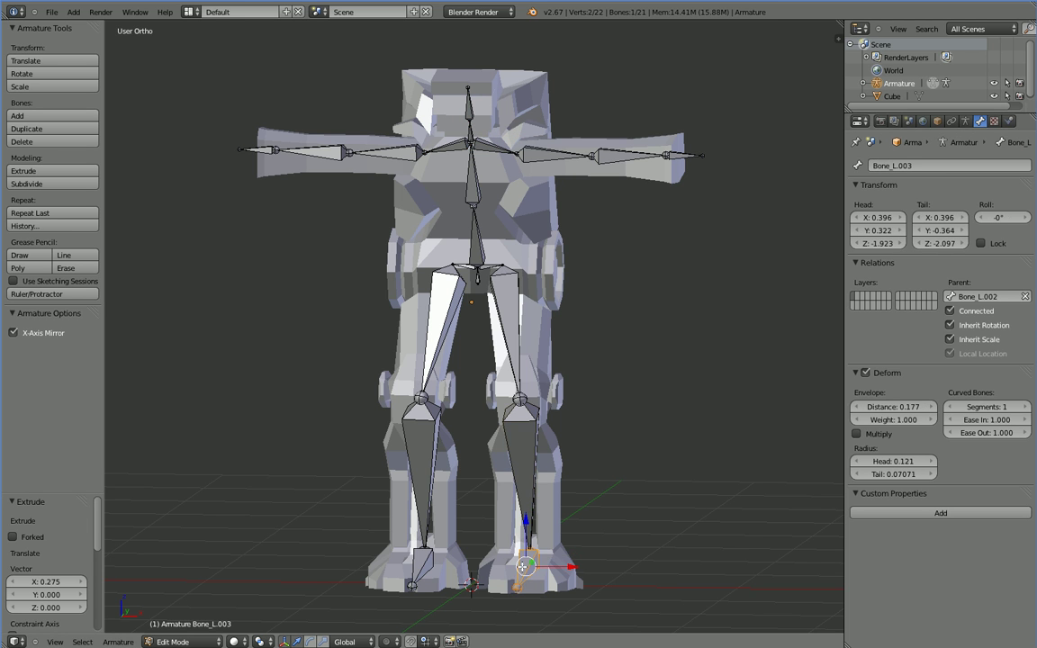
left_click(923, 166)
type("Foot_L")
key("Return")
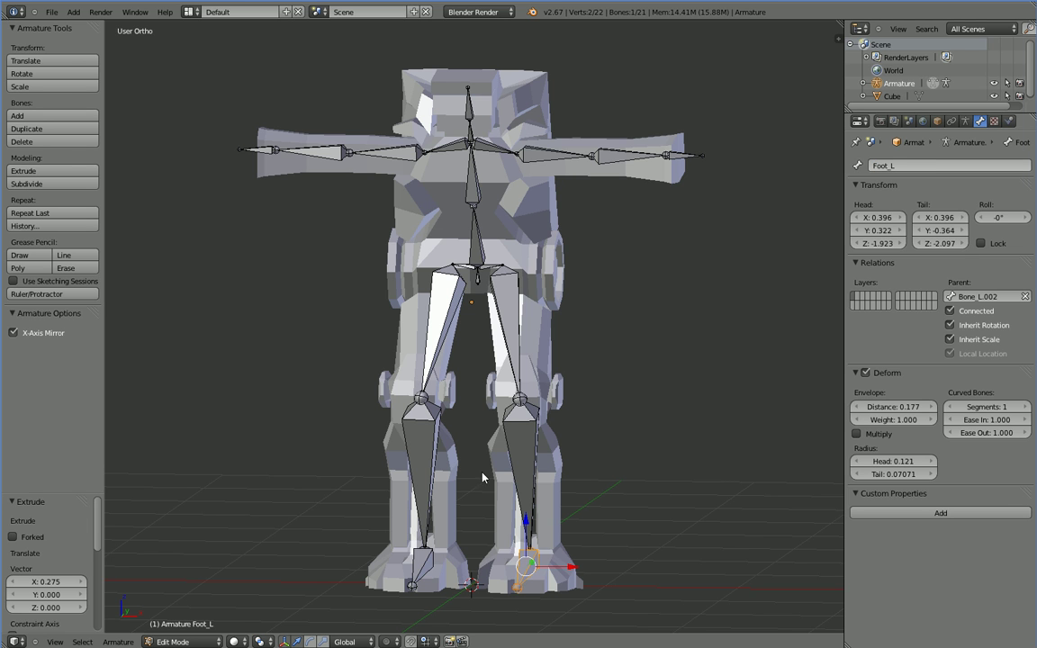
right_click(419, 568)
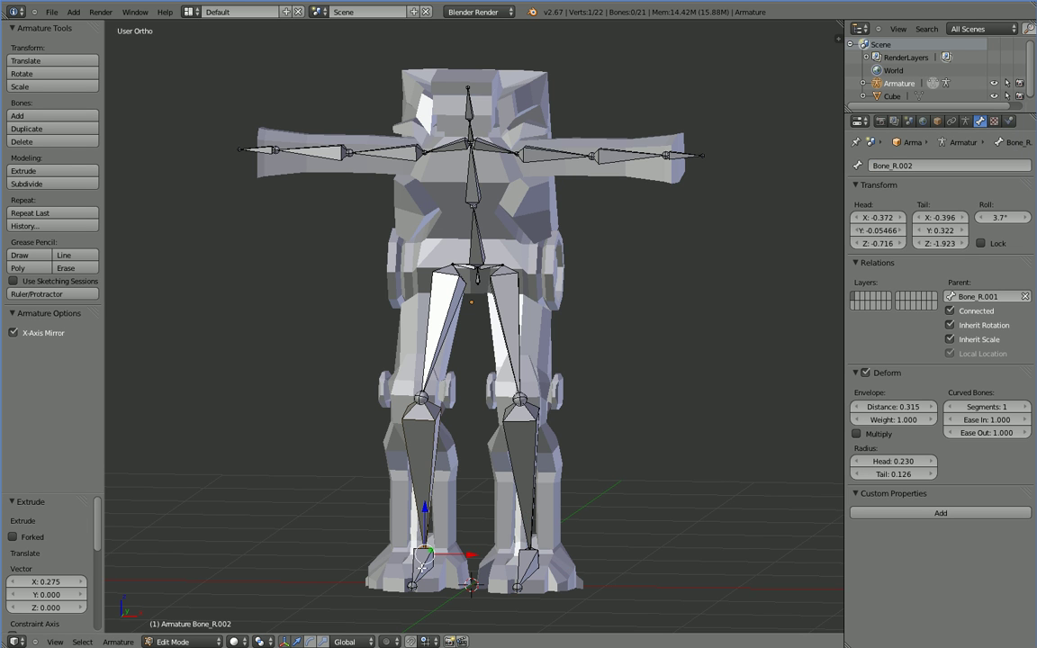
right_click(419, 569)
left_click(928, 166)
type("Foot")
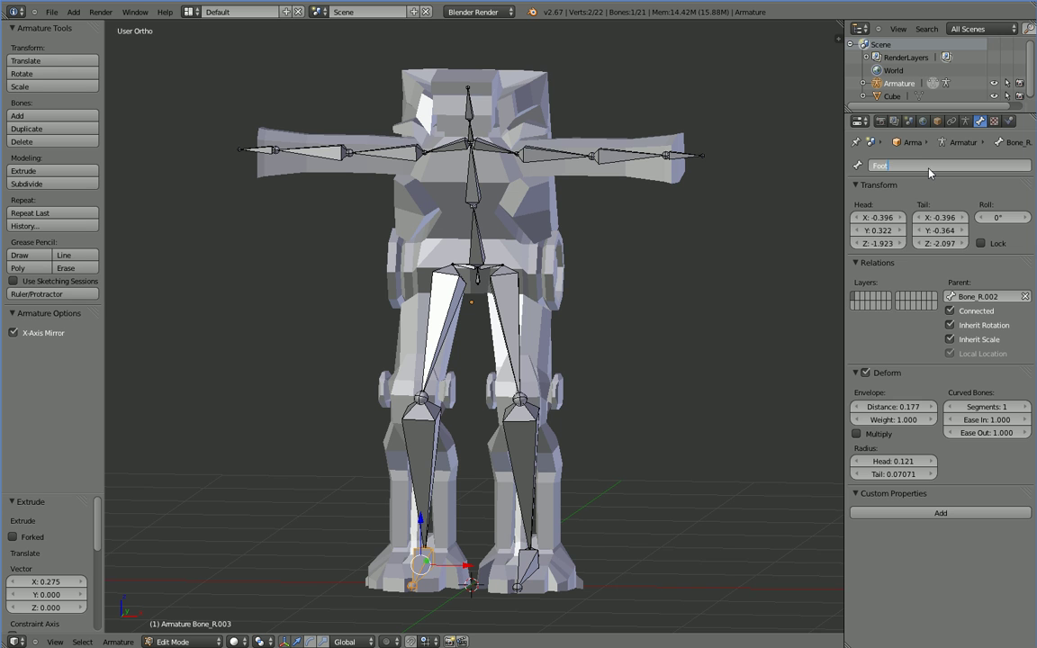
type("_R")
key("Return")
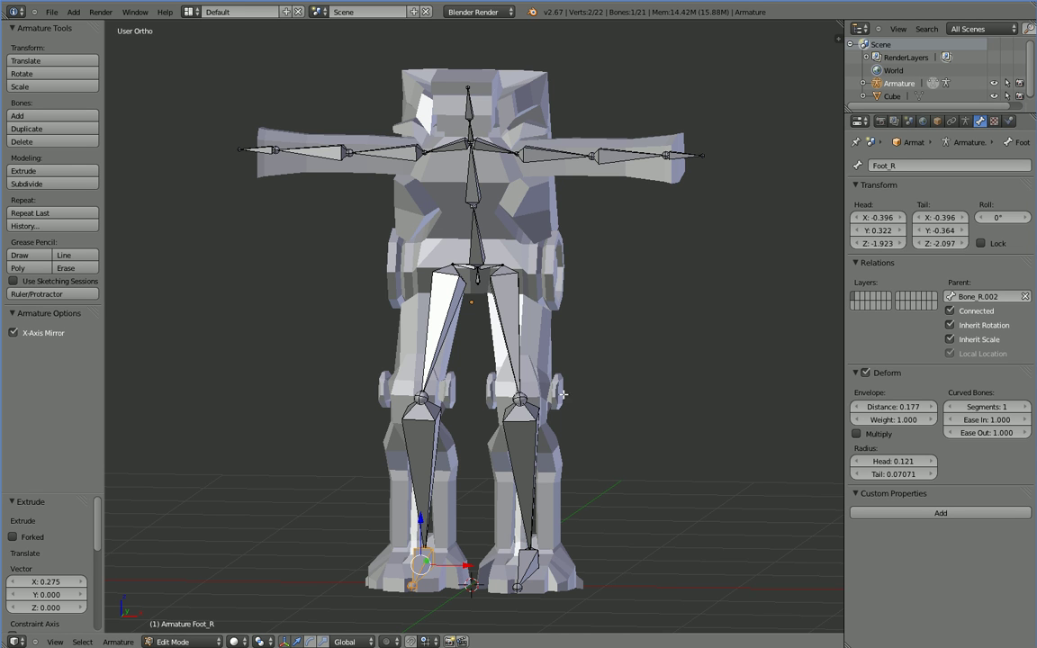
key("ctrl+shift+m")
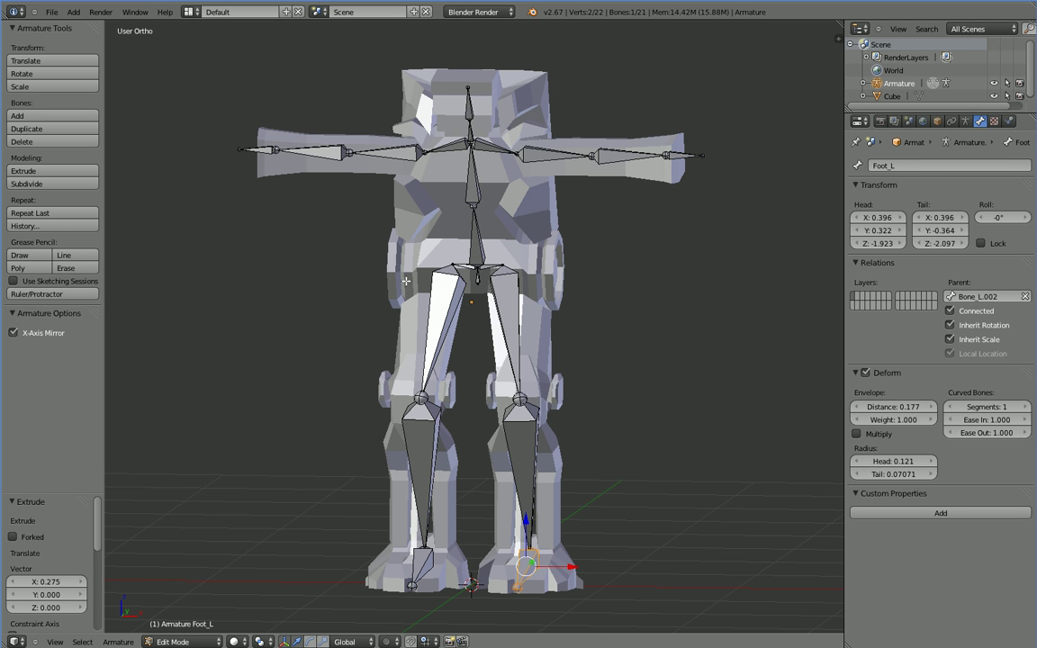
Rename the hand bones Hand_L and Hand_R.
right_click(686, 155)
left_click(946, 165)
type("Ha")
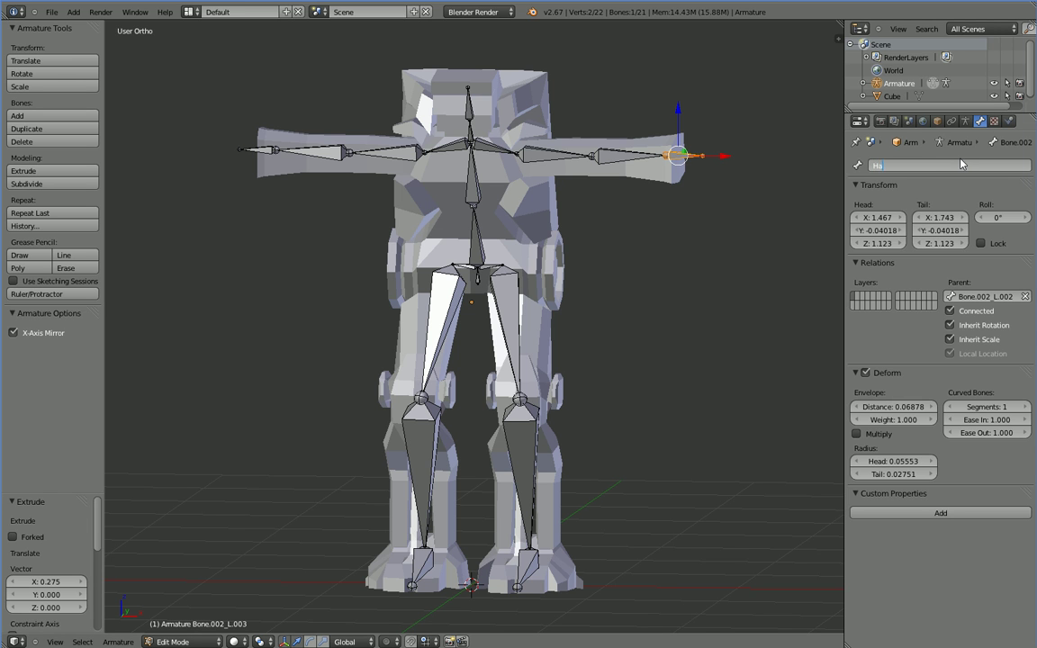
type("nd_L")
key("Return")
right_click(272, 150)
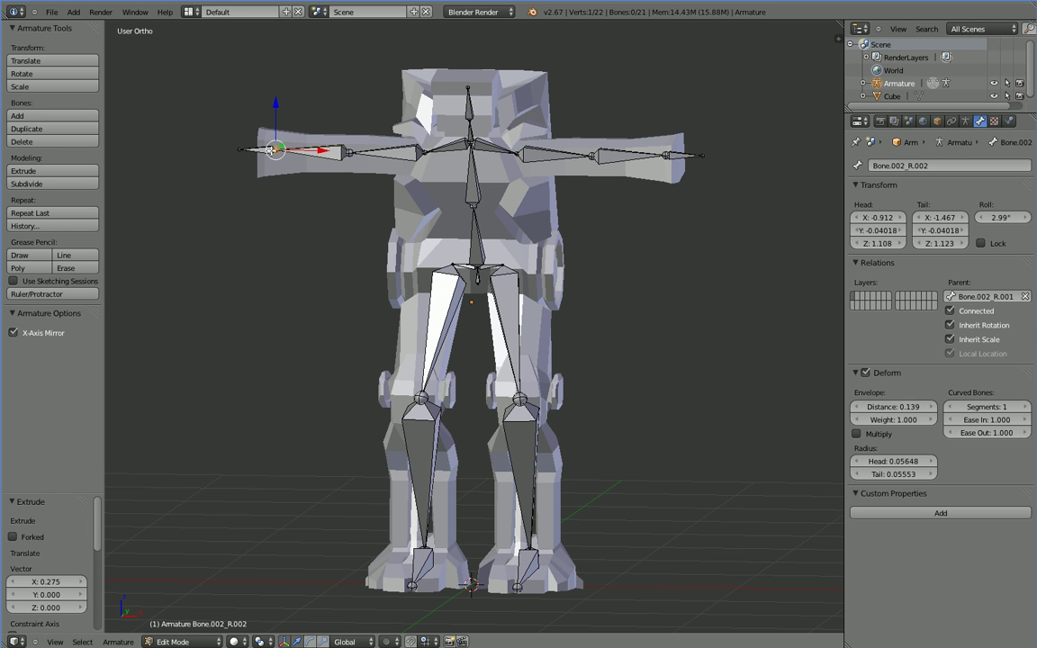
right_click(245, 150)
left_click(966, 165)
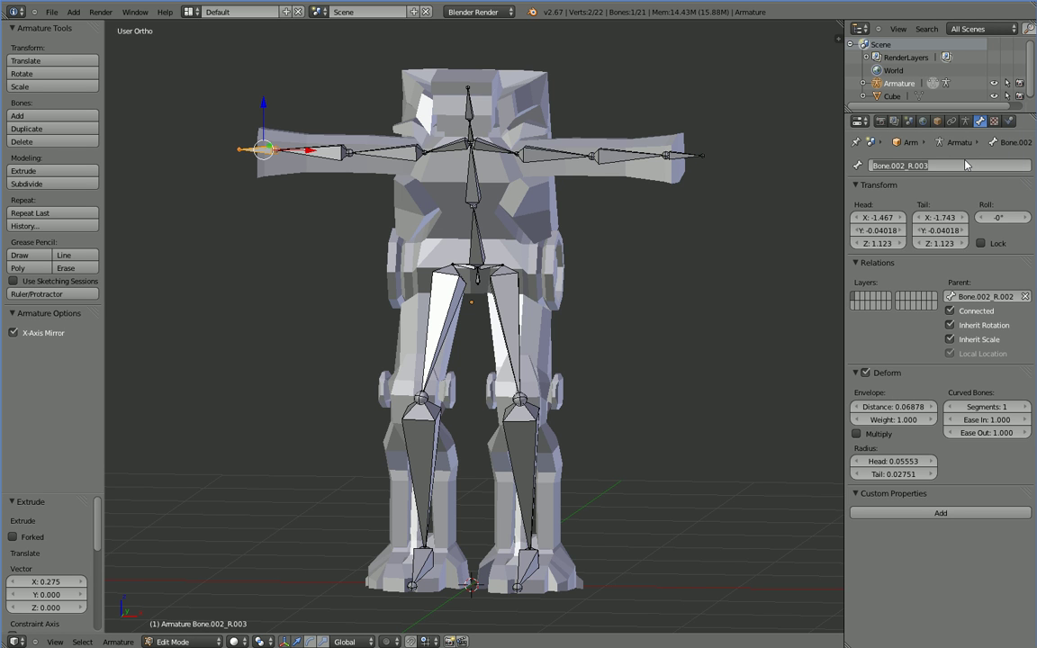
key("BackSpace")
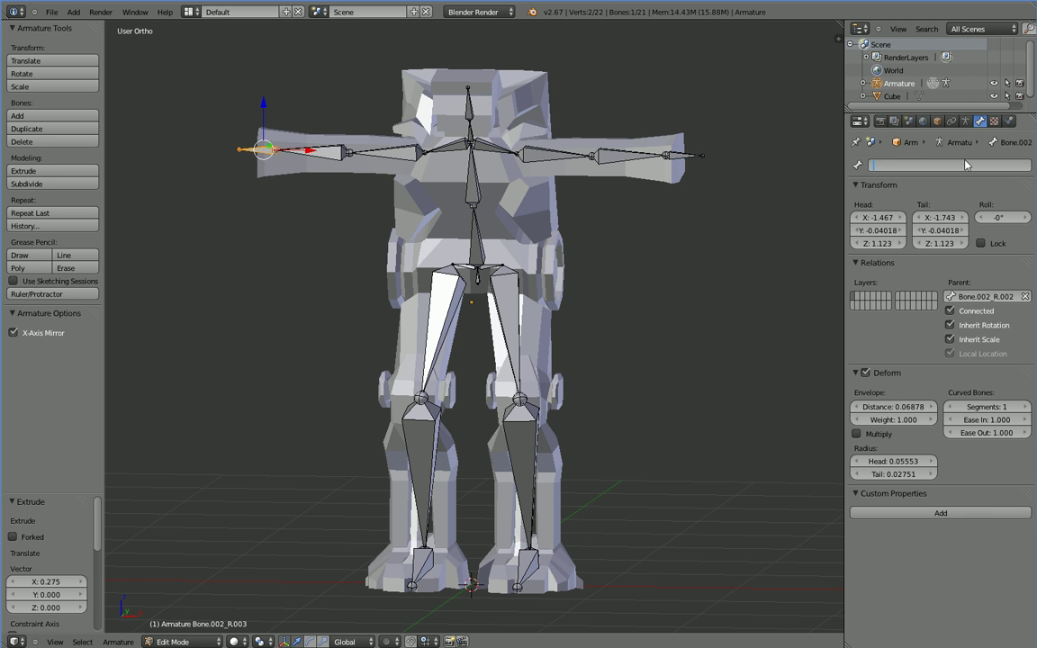
type("Hand_R")
key("Return")
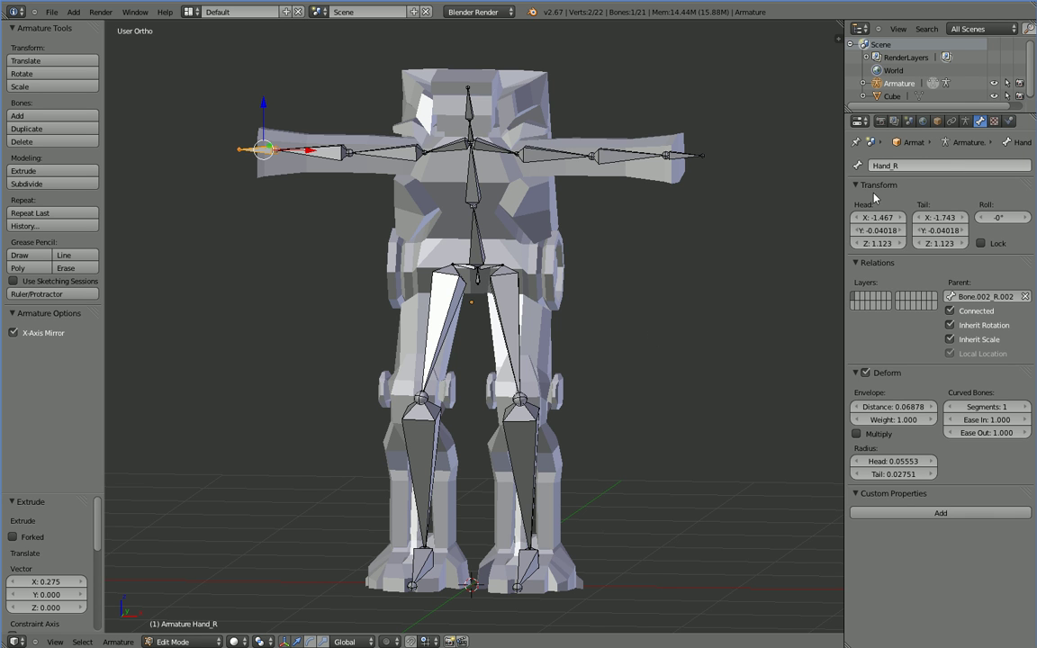
middle_click_drag(666, 359, 660, 369)
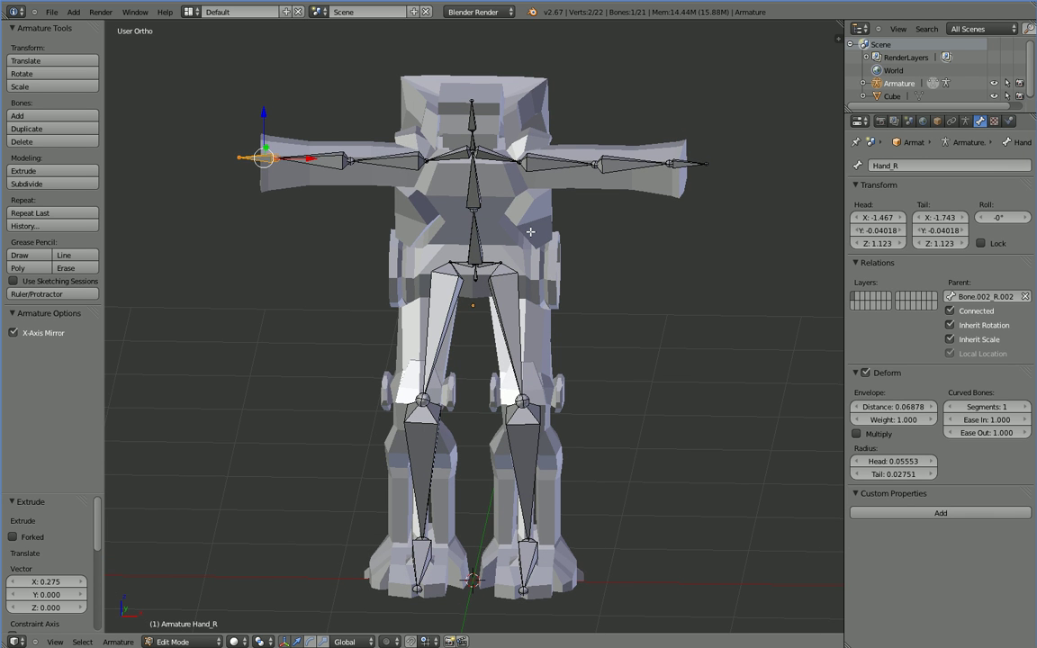
Return to Object Mode, select the robot mesh, and orbit to view it from the side and front.
key("Tab")
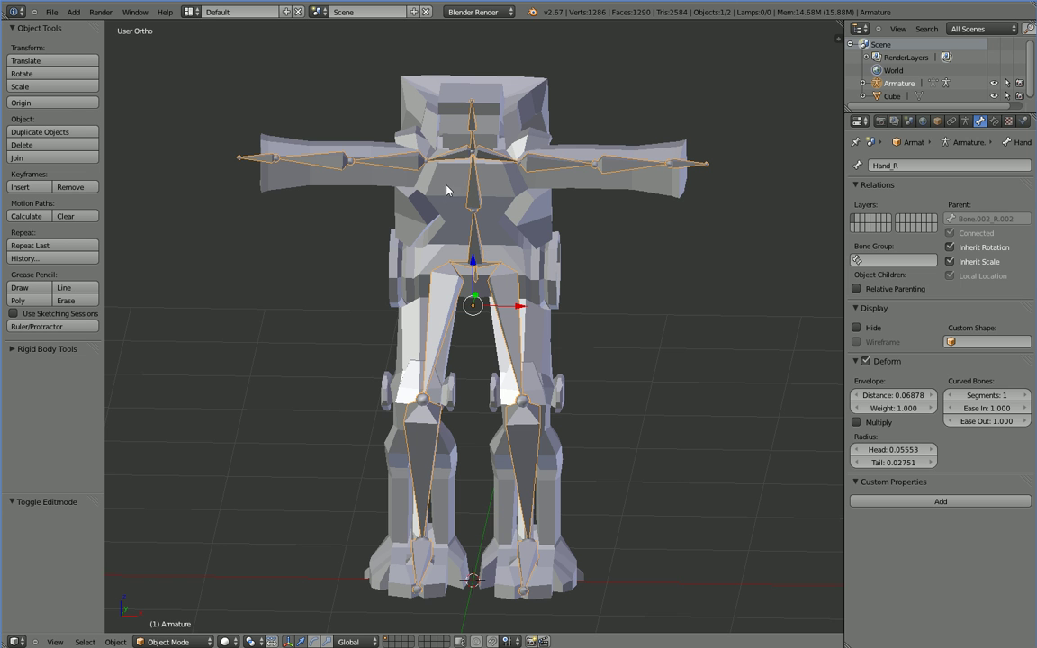
right_click(525, 259)
key("Tab")
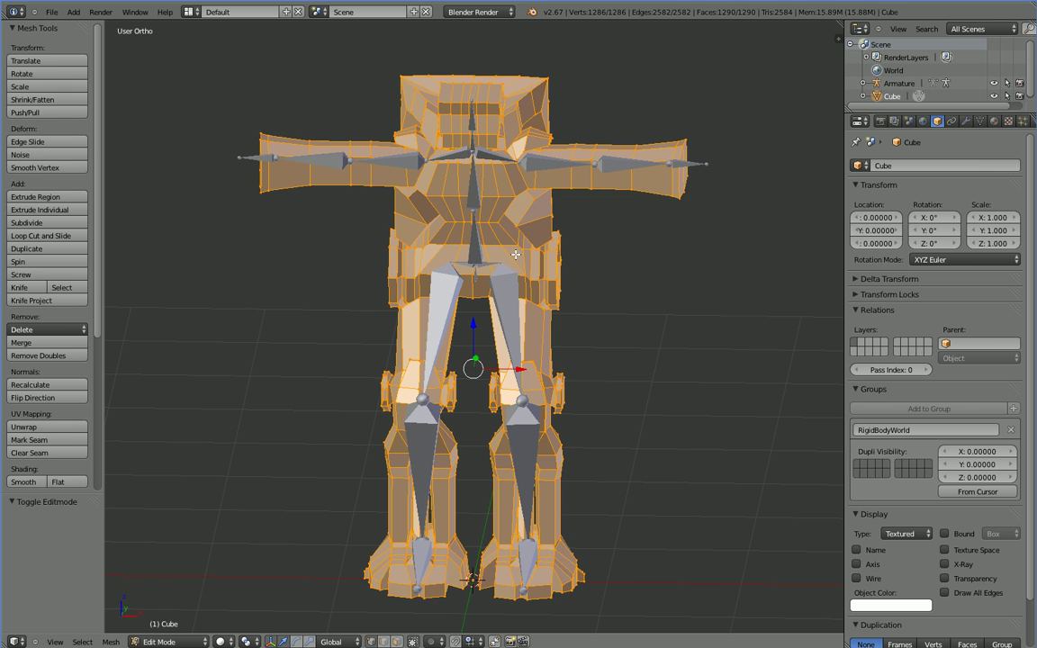
key("Tab")
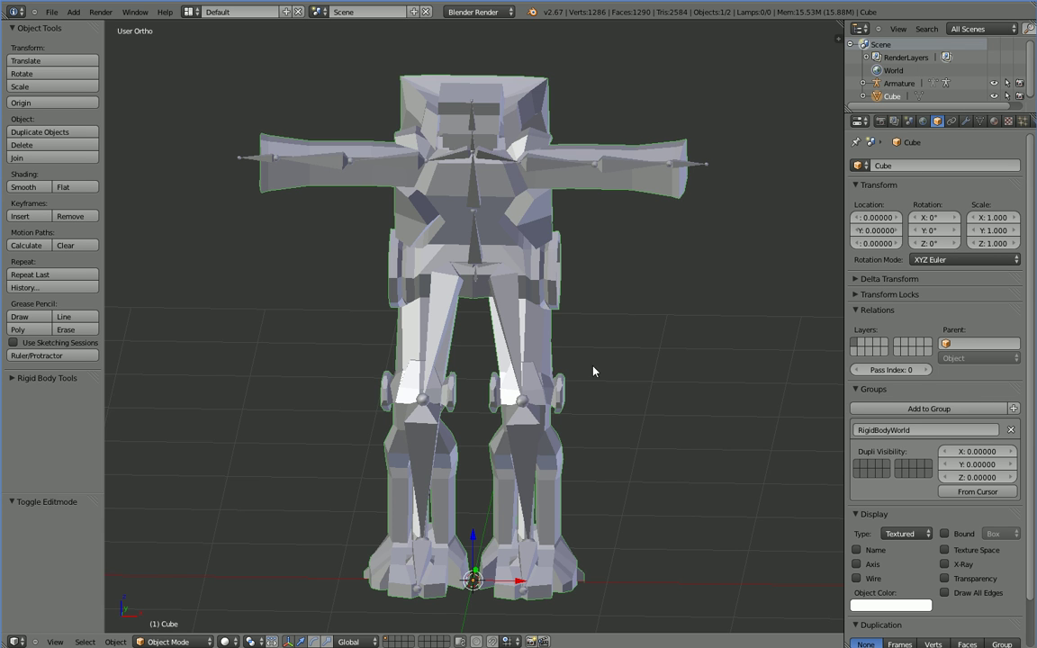
middle_click_drag(593, 371, 462, 359)
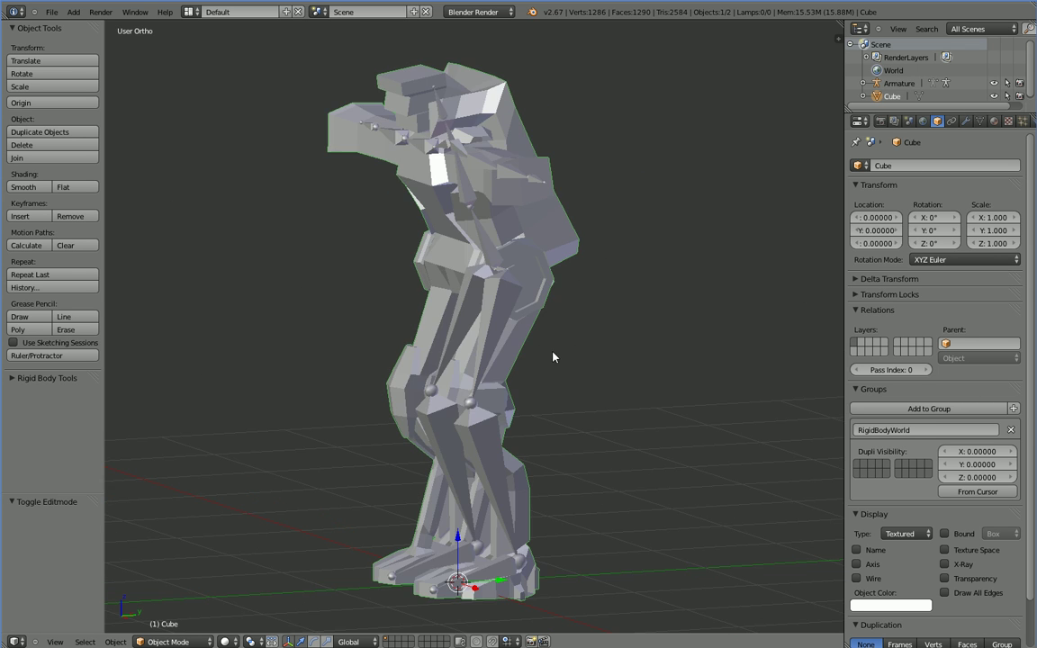
middle_click_drag(552, 357, 595, 358)
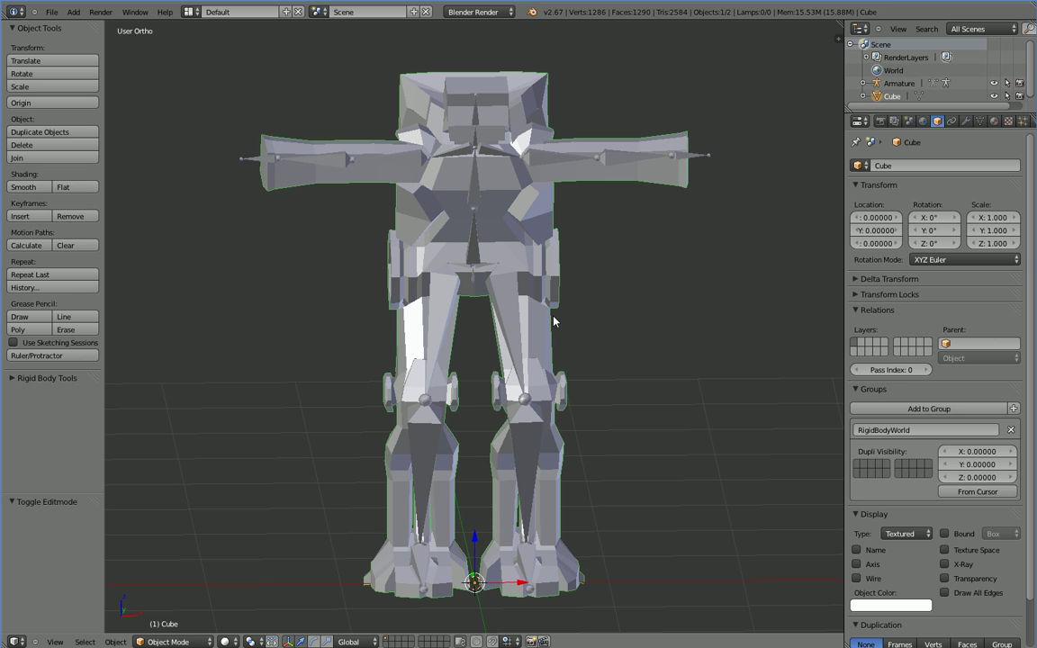
Parent the robot mesh to the armature With Automatic Weights.
right_click(514, 311, "shift")
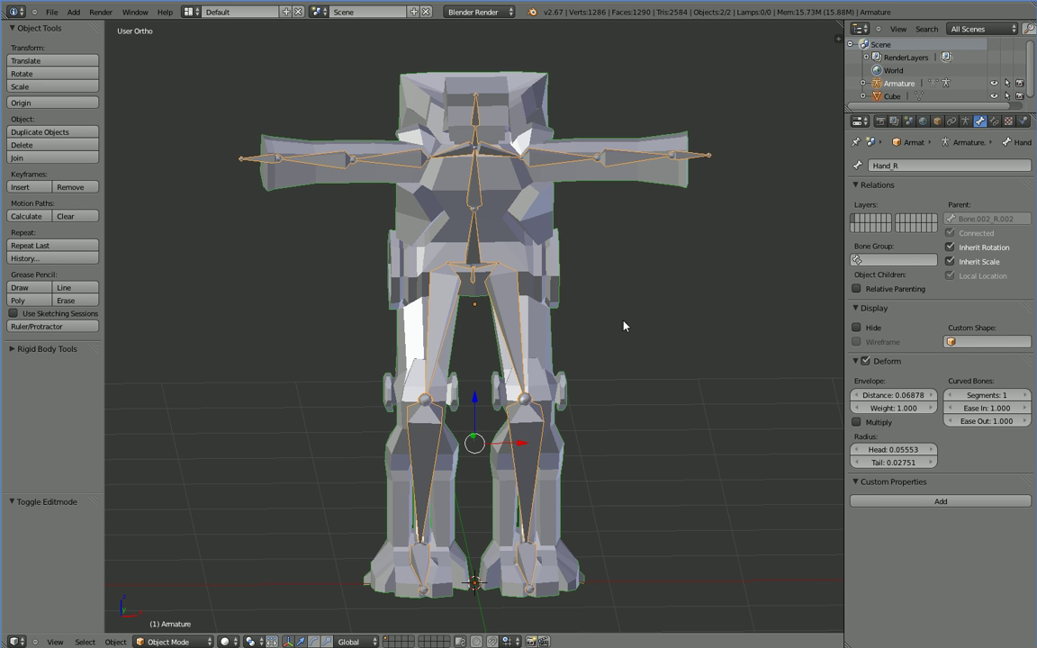
key("ctrl+p")
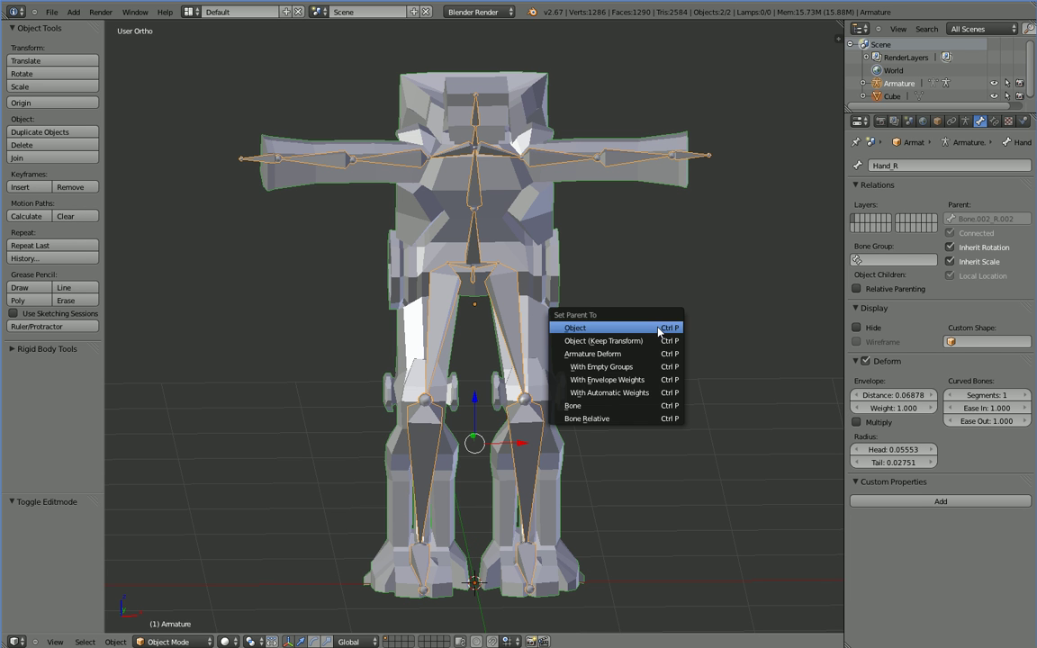
left_click(662, 394)
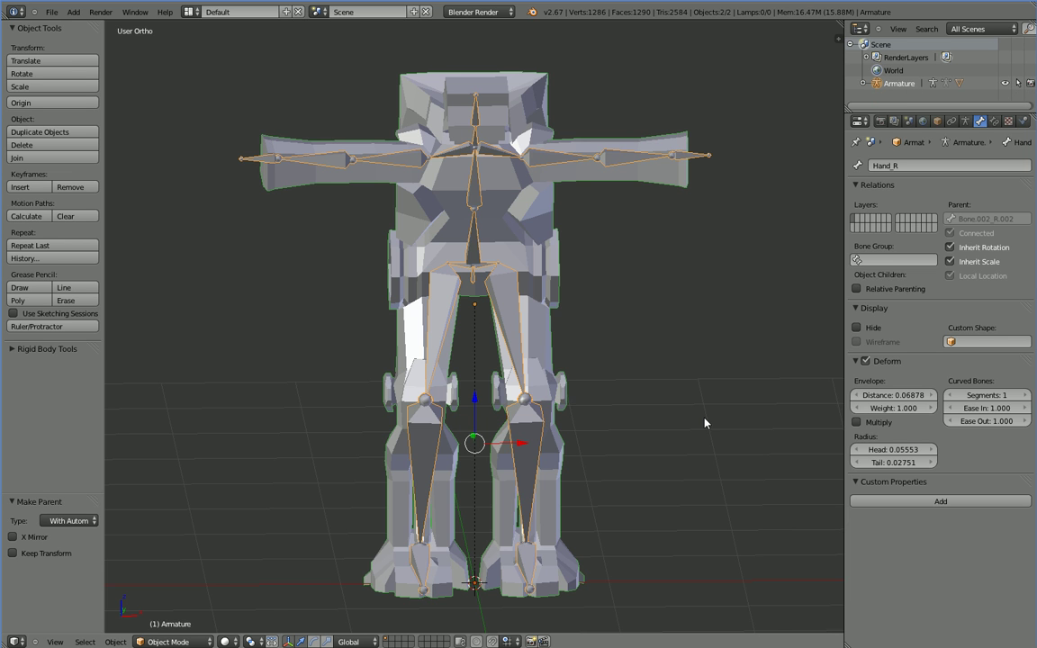
Select the robot mesh and check its new Armature modifier in the modifiers panel.
middle_click_drag(690, 422, 694, 256)
right_click(570, 262)
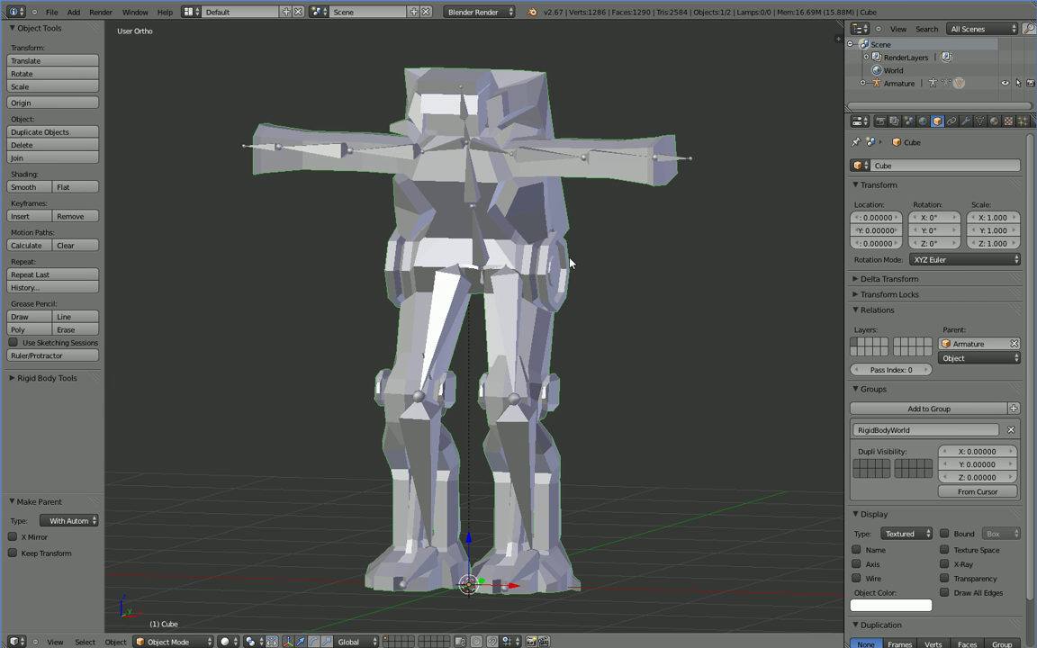
left_click(967, 121)
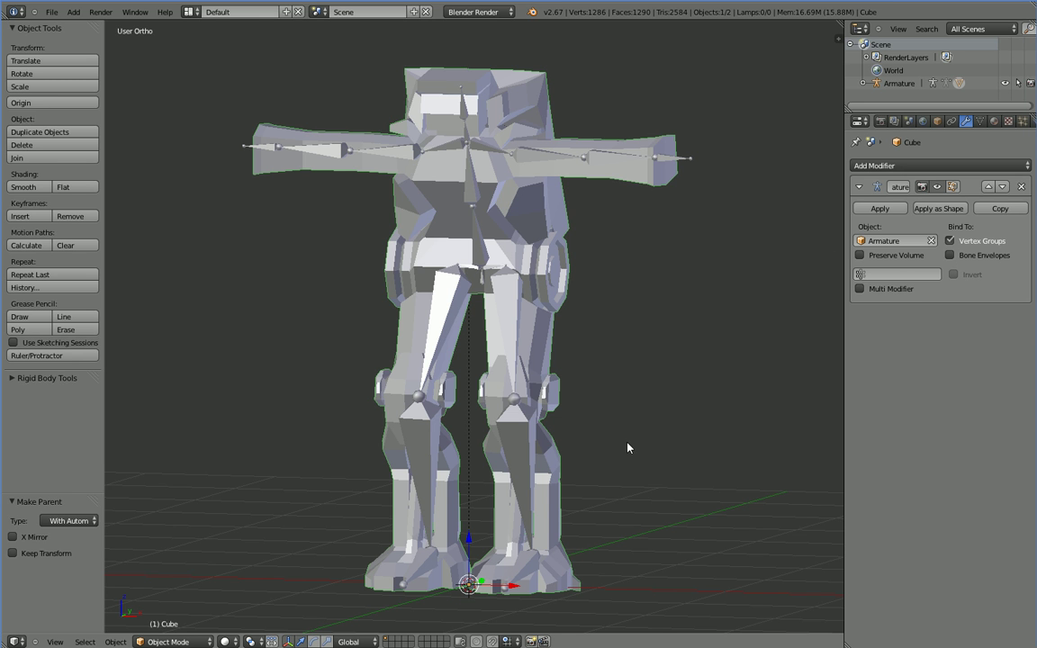
middle_click_drag(660, 531, 636, 539)
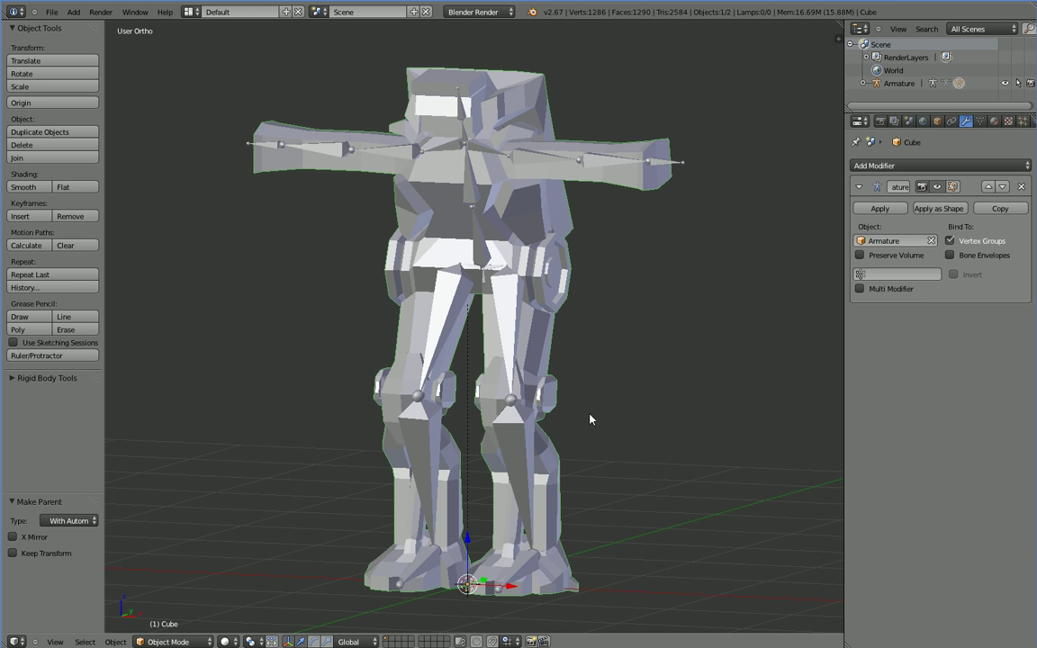
Switch the armature to Pose Mode and rotate the left thigh bone to bend the leg.
right_click(463, 313)
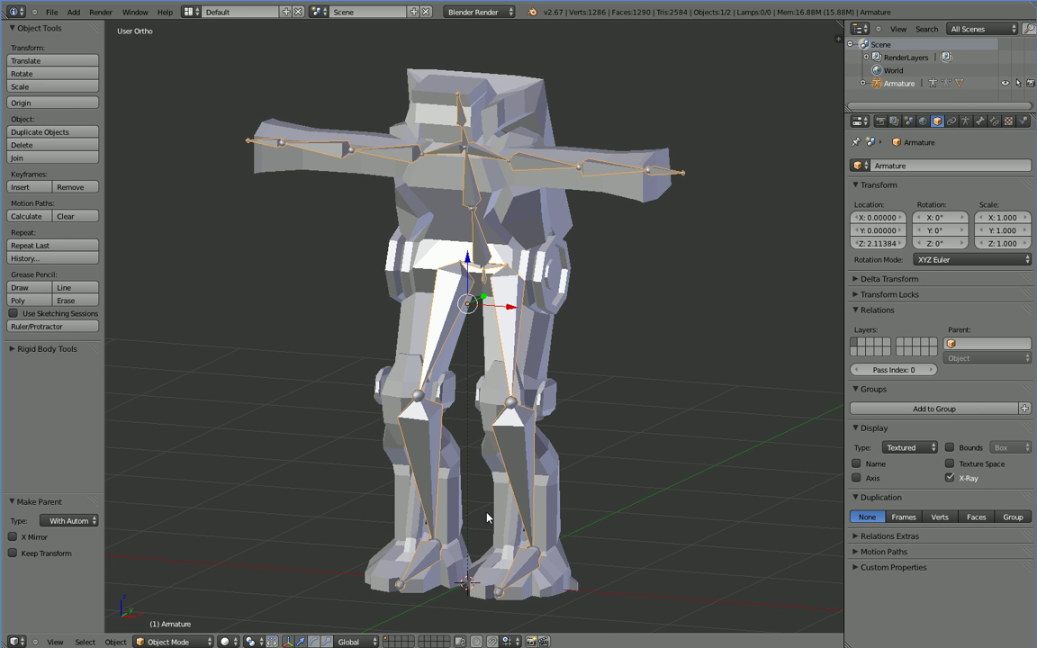
left_click(181, 642)
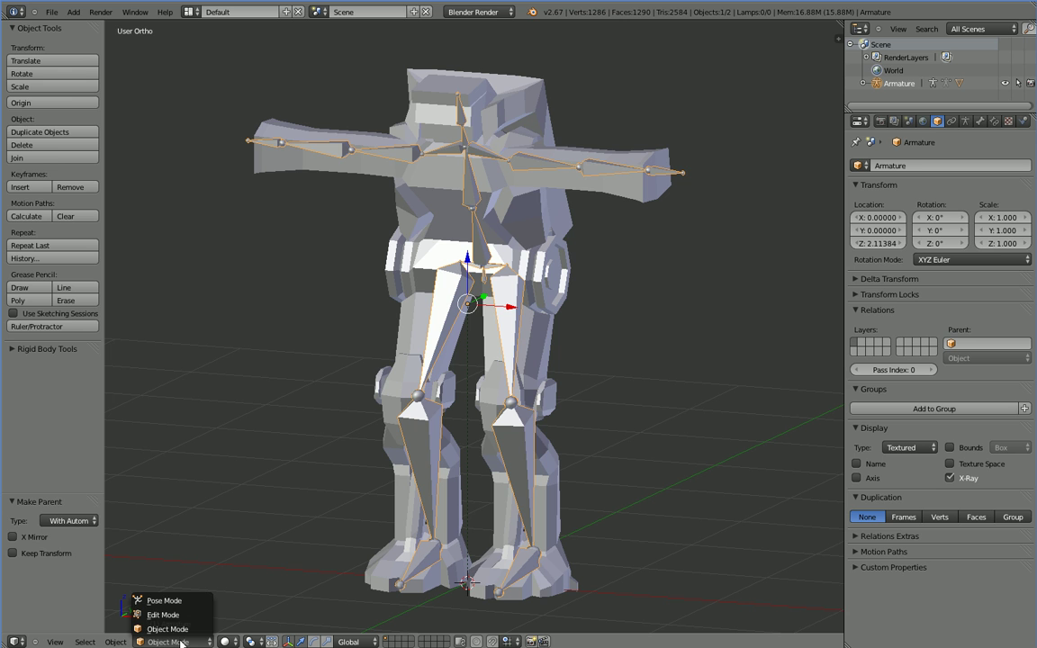
left_click(168, 601)
middle_click_drag(605, 515, 583, 511)
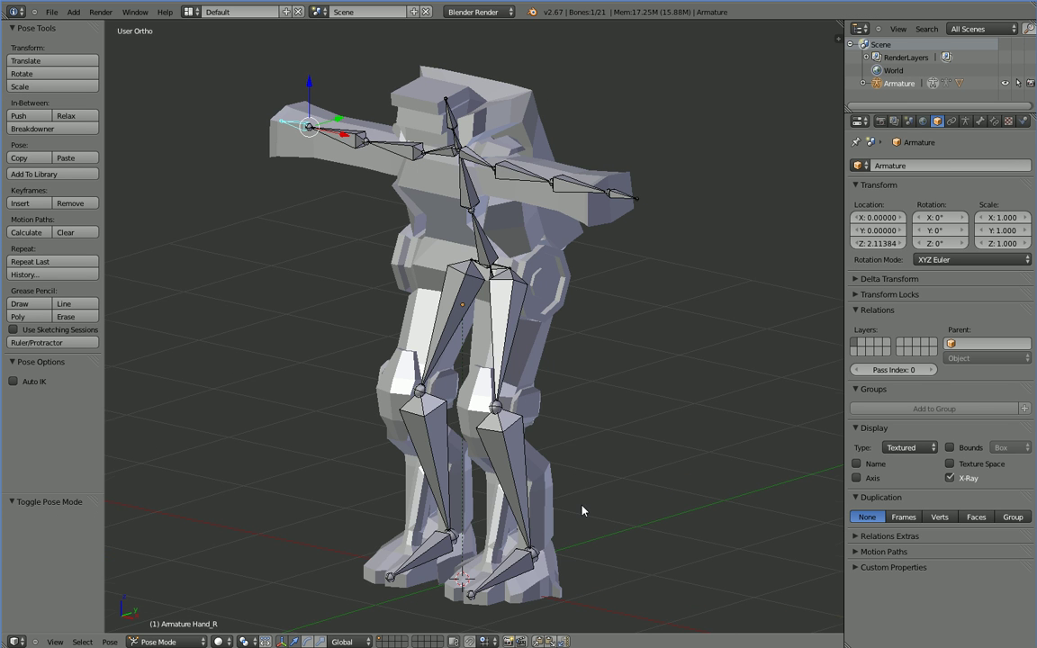
right_click(500, 333)
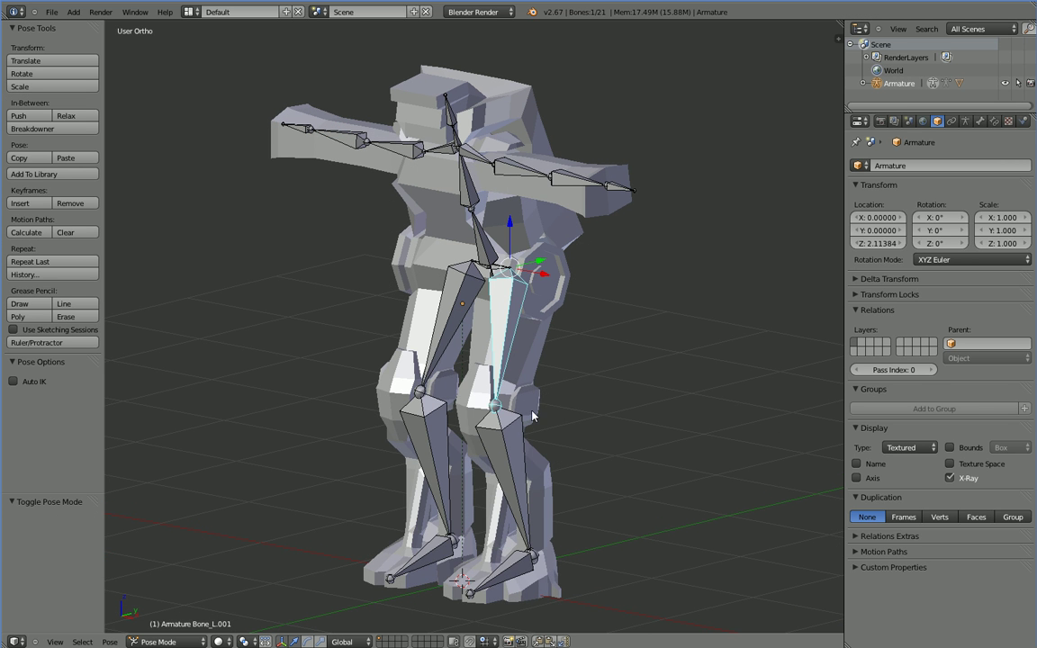
key("r")
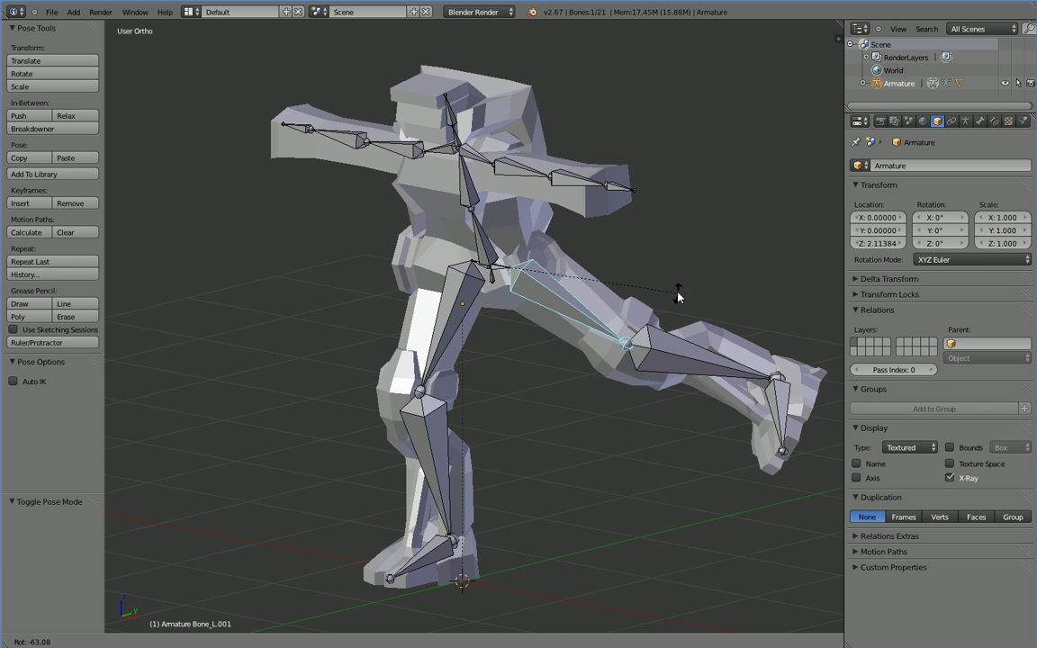
left_click(663, 321)
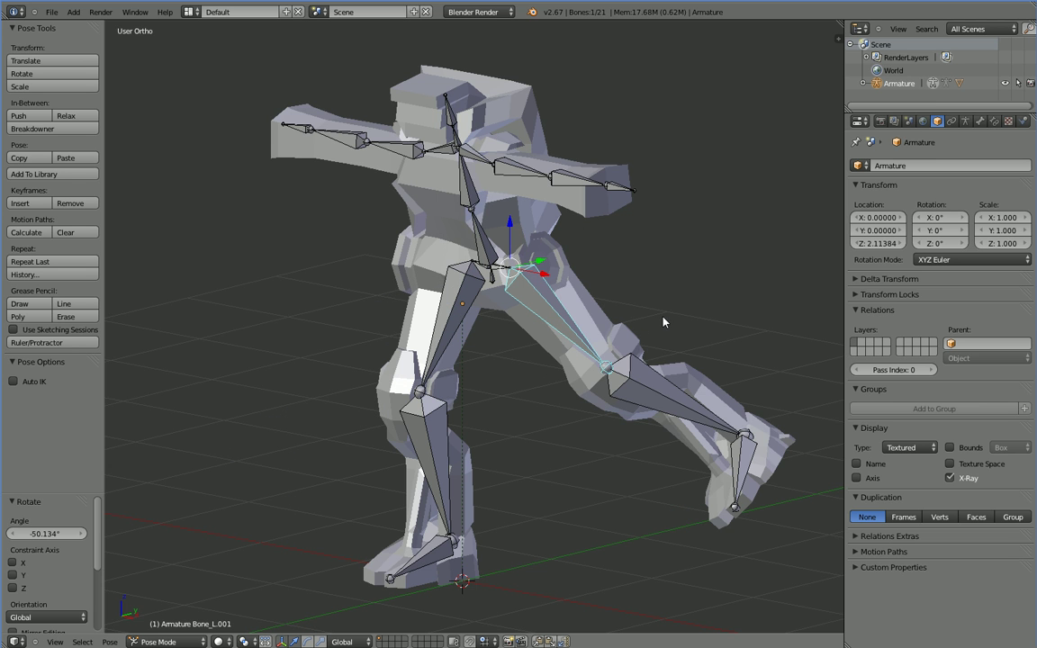
Rotate the left upper-arm bone to raise the arm and check the mesh follows.
middle_click_drag(663, 322, 645, 307)
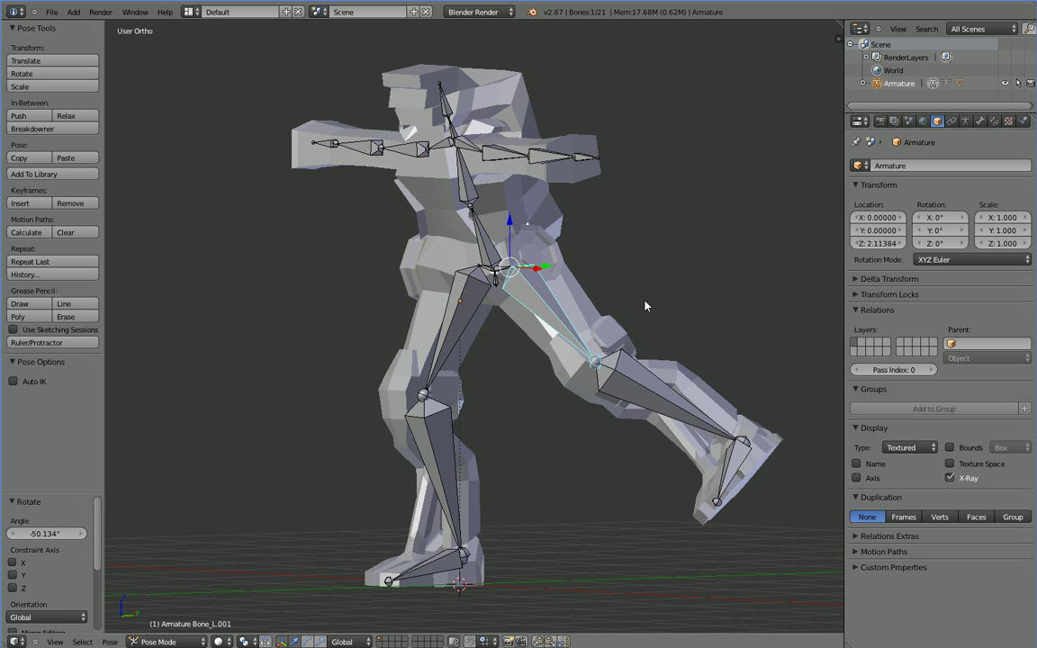
middle_click_drag(482, 166, 518, 153)
right_click(532, 149)
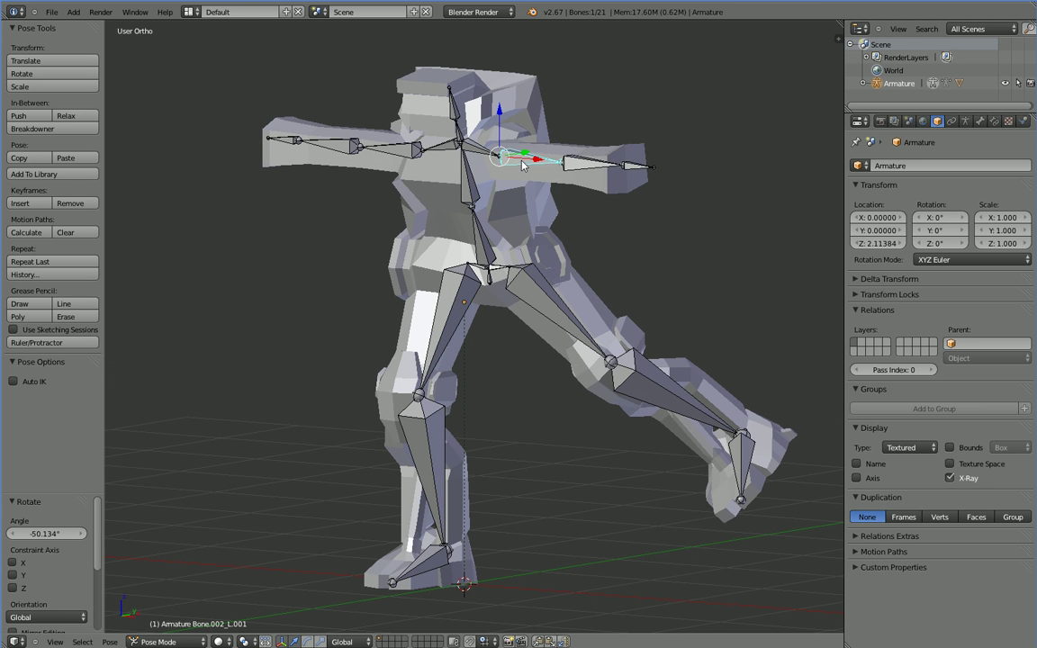
key("r")
left_click(468, 115)
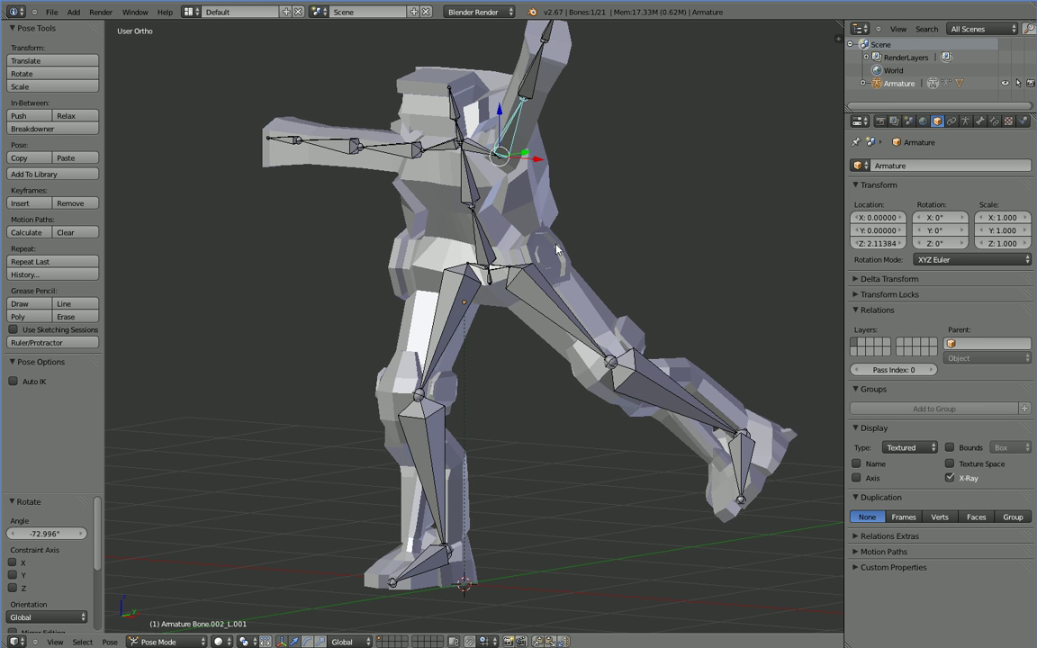
middle_click_drag(500, 219, 494, 227)
middle_click_drag(408, 251, 621, 234)
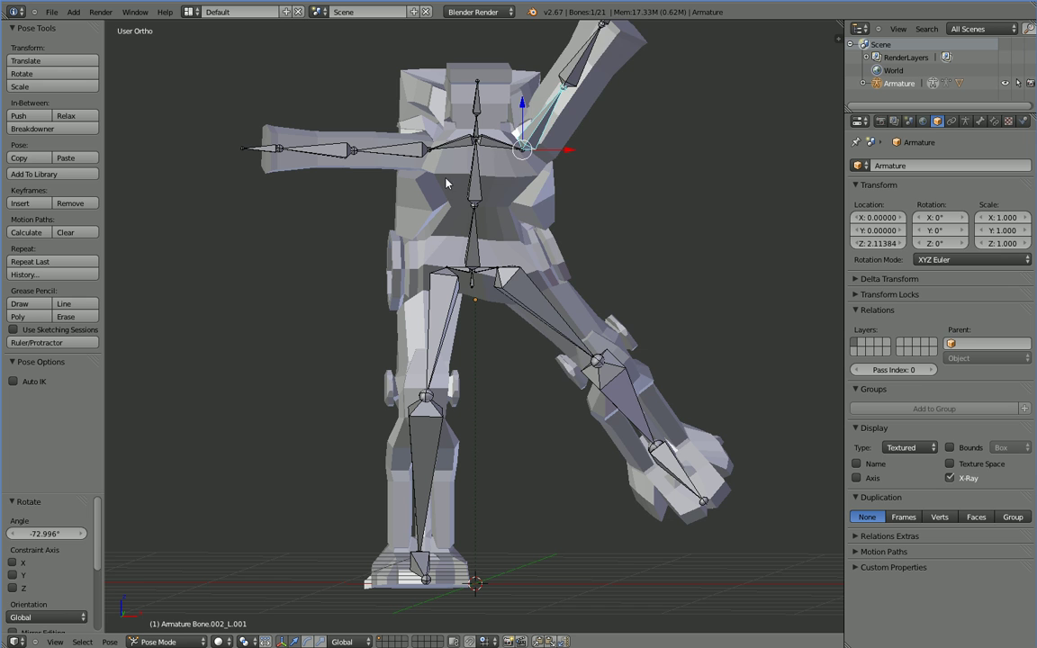
Clear the arm and thigh rotations back to rest, save the blend file, and move to Unity.
key("alt+r")
right_click(554, 317)
key("alt+r")
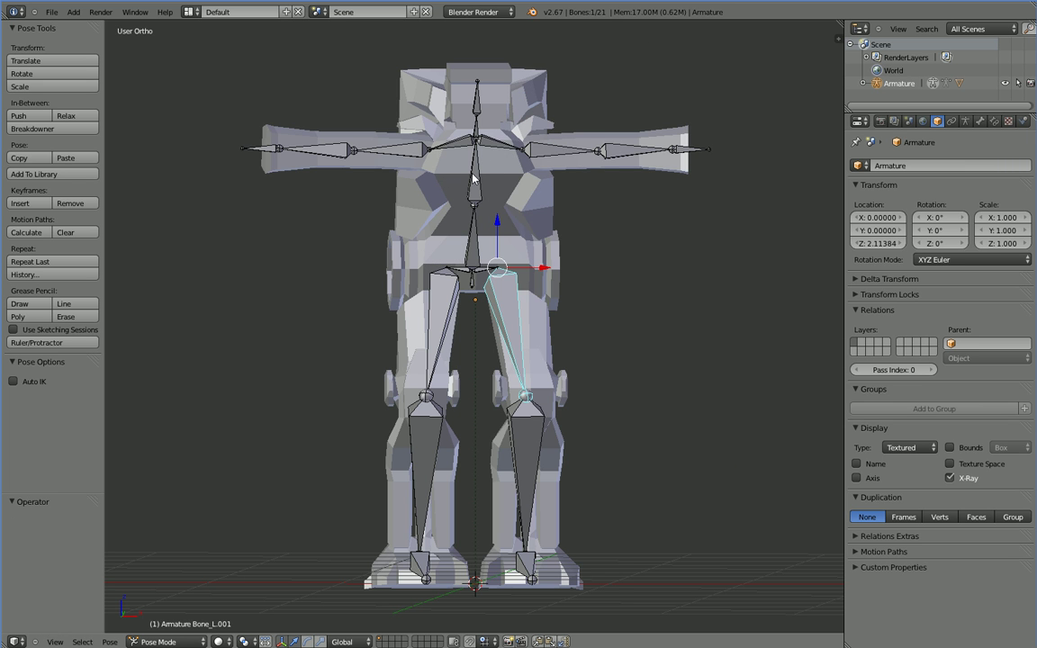
middle_click_drag(620, 434, 532, 447)
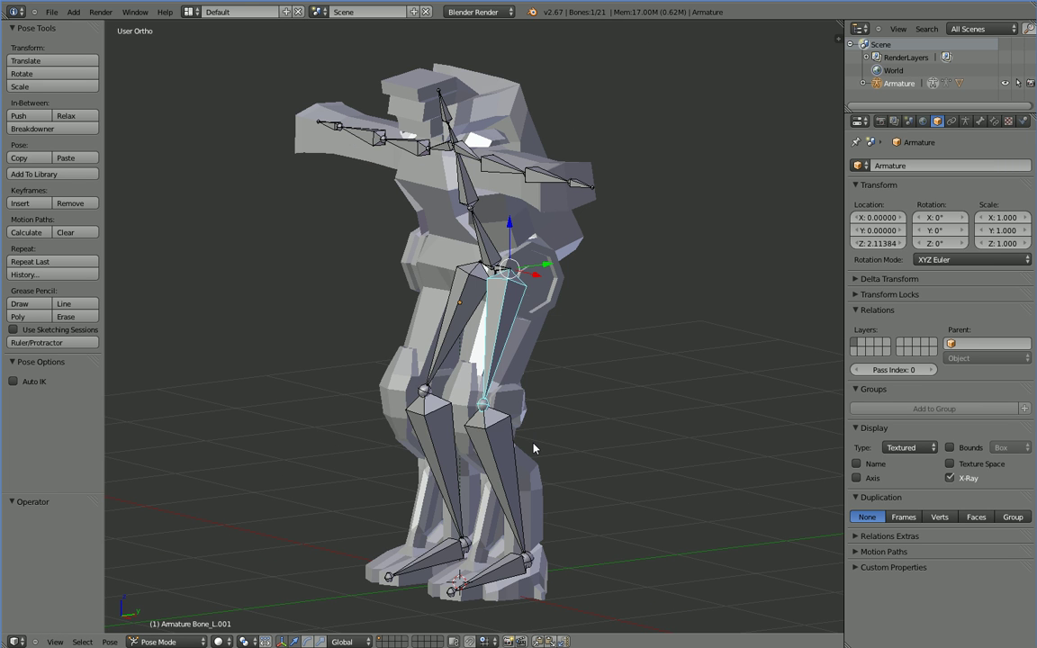
key("ctrl+s")
left_click(533, 444)
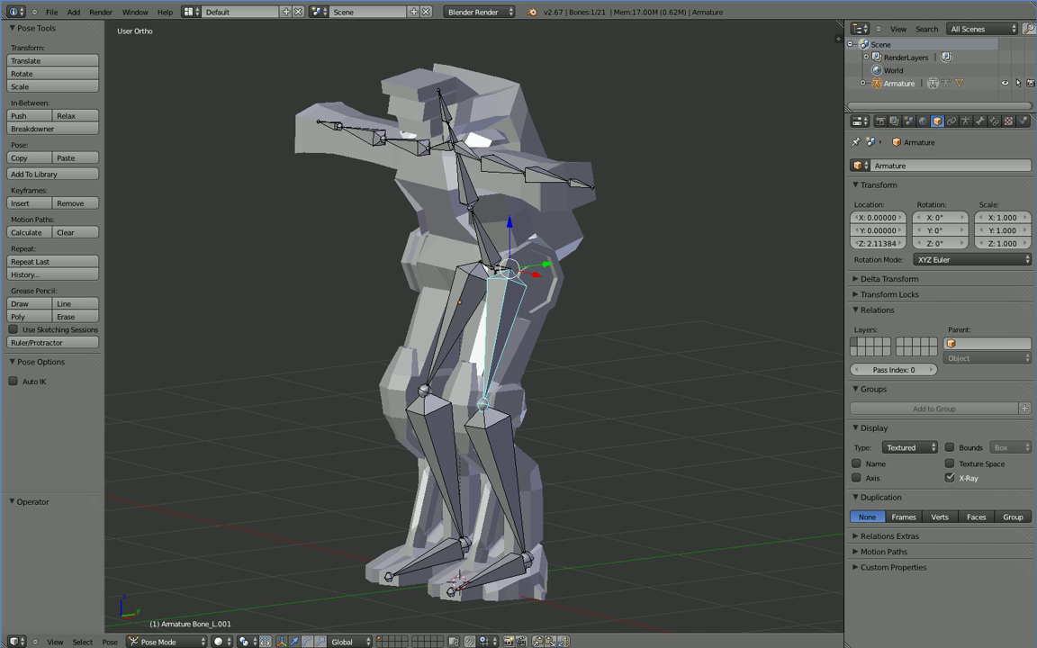
key("alt+Tab")
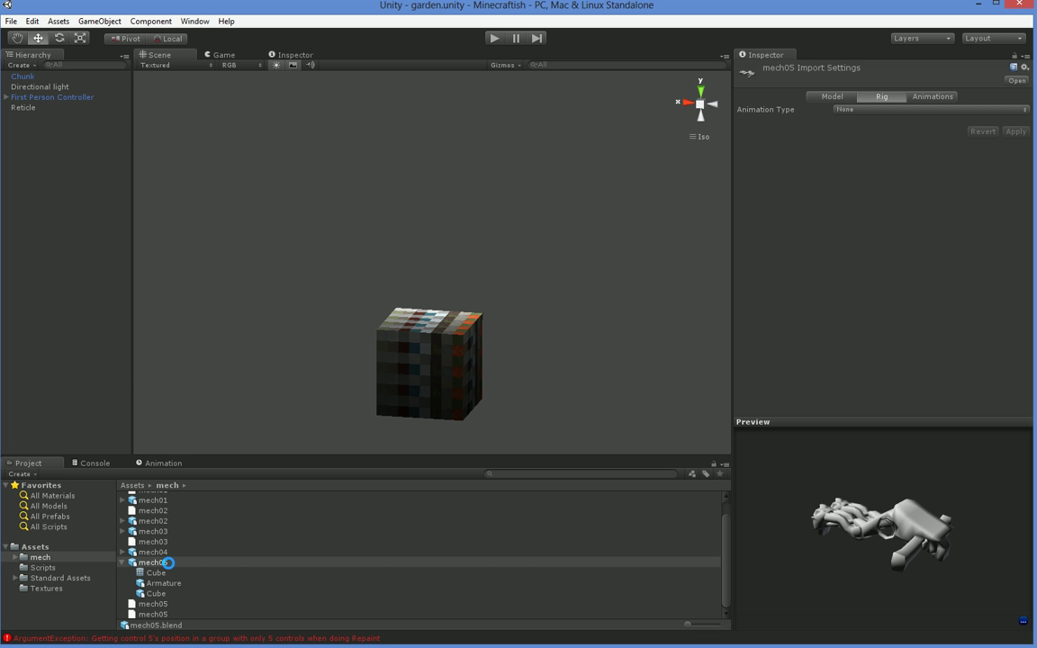
Review mech05's Model, Rig and Animations import settings, ending on the Rig settings.
left_click(832, 97)
left_click(884, 96)
left_click(927, 96)
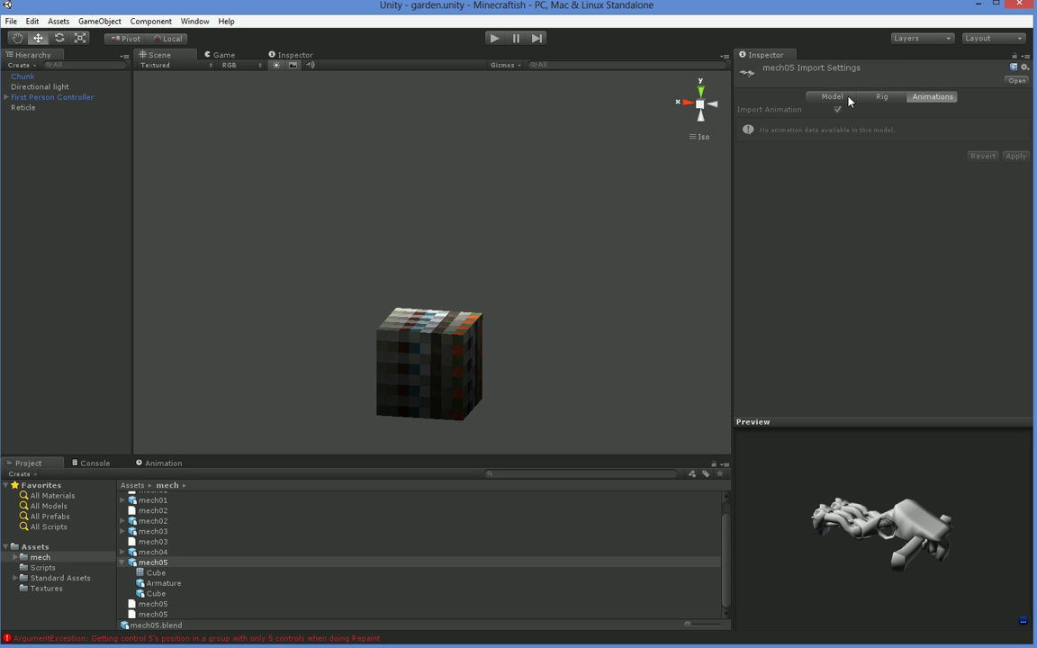
left_click(882, 97)
left_click(931, 96)
left_click(882, 96)
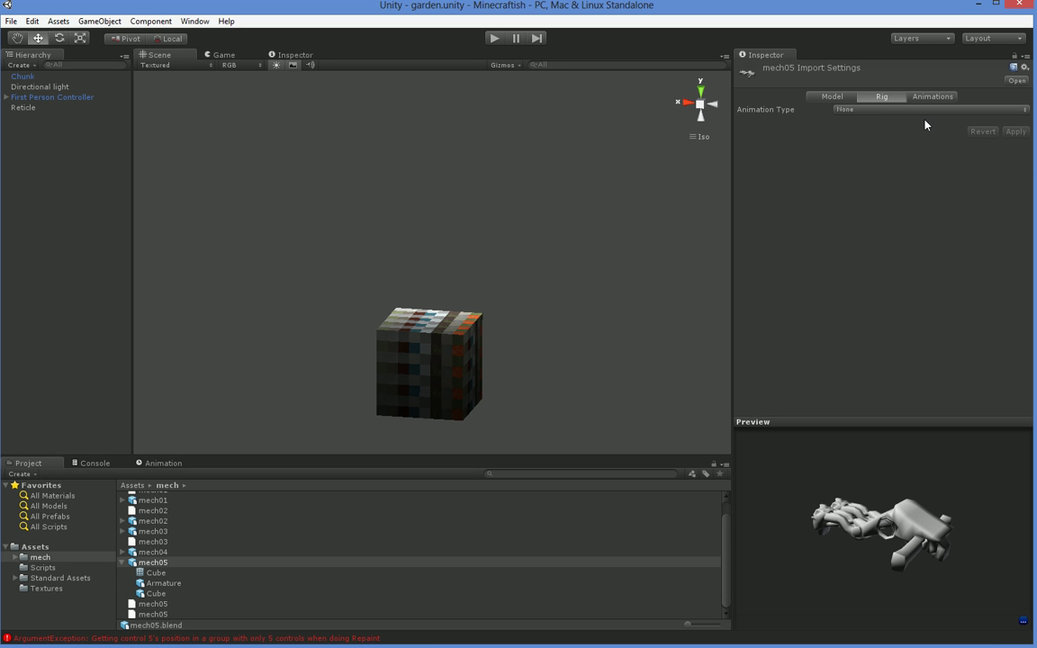
Set mech05's Animation Type to Humanoid, apply it, and open the avatar configuration.
left_click(918, 109)
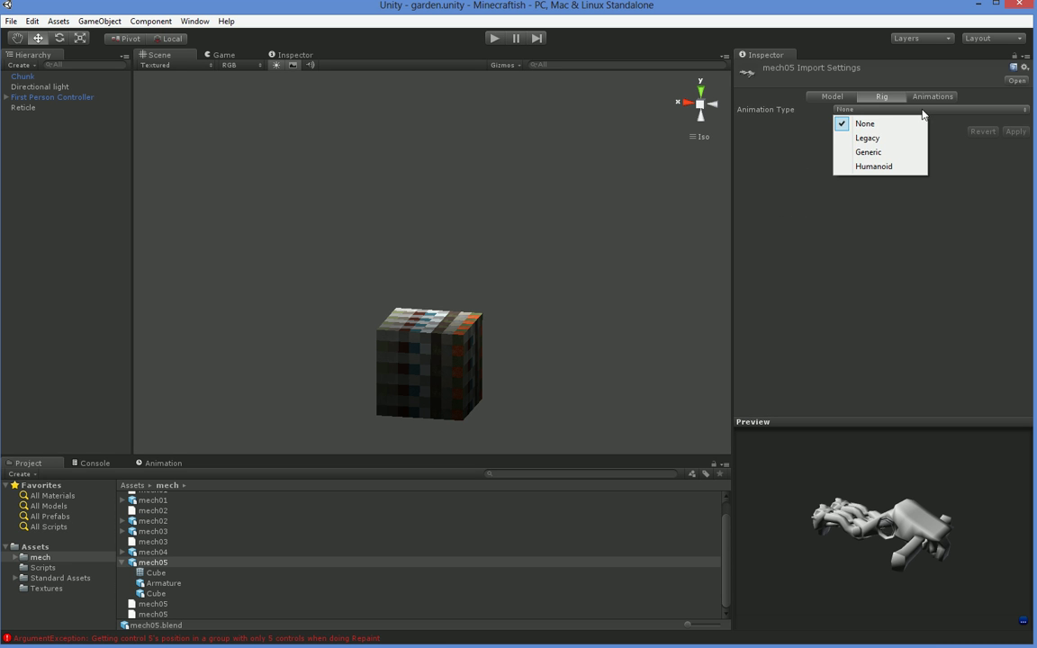
left_click(885, 167)
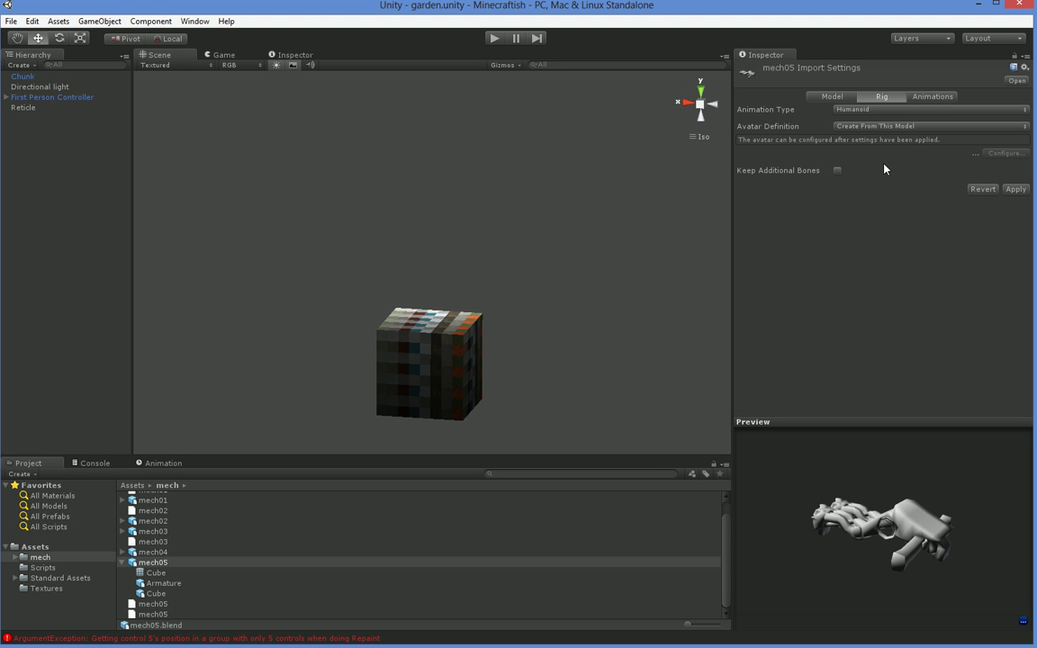
left_click(1013, 189)
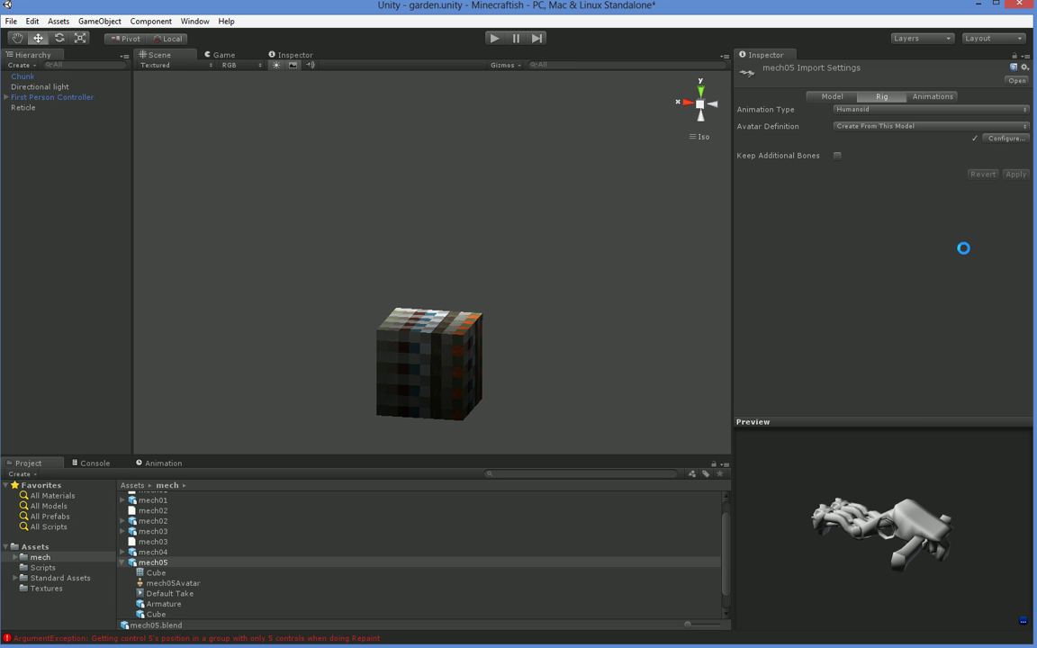
left_click(992, 139)
left_click(496, 356)
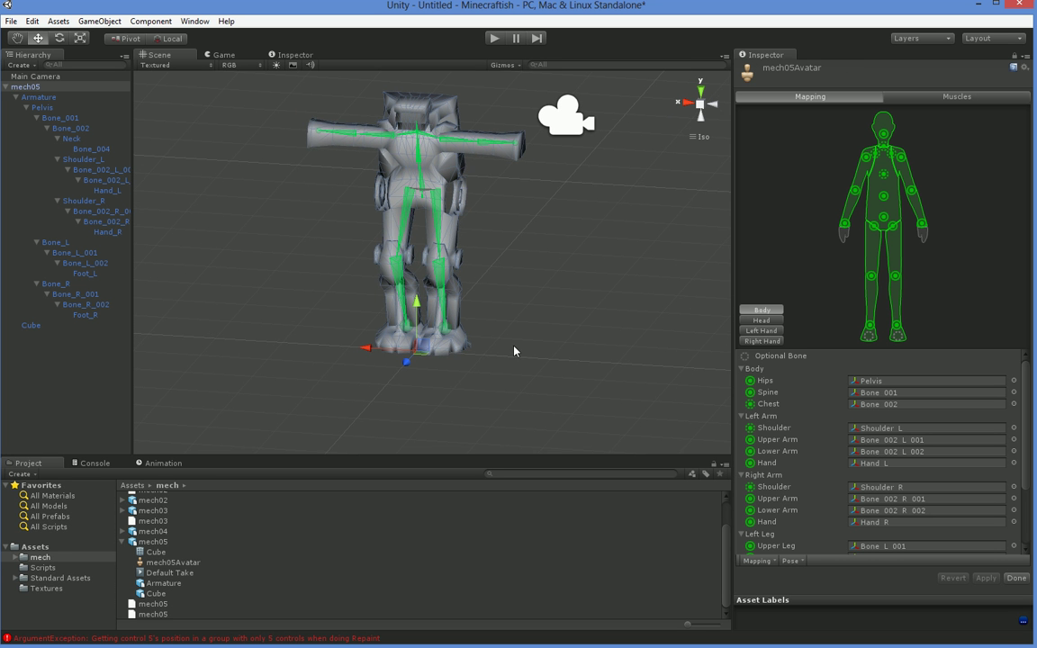
key("q")
middle_click_drag(489, 317, 520, 375)
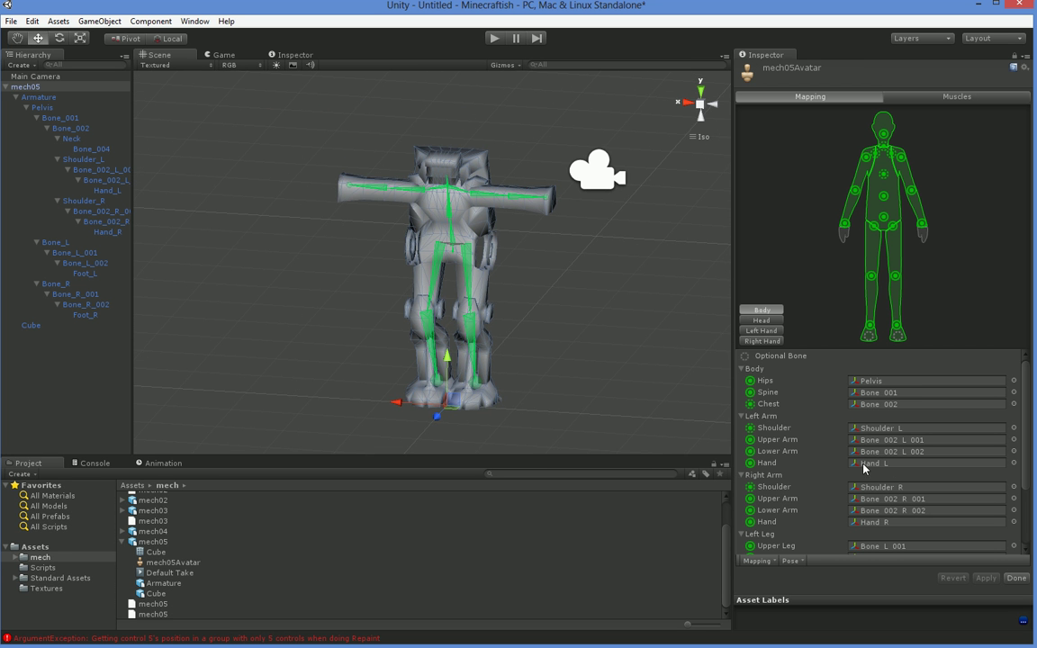
scroll(863, 468, "down", 1)
scroll(863, 468, "down", 2)
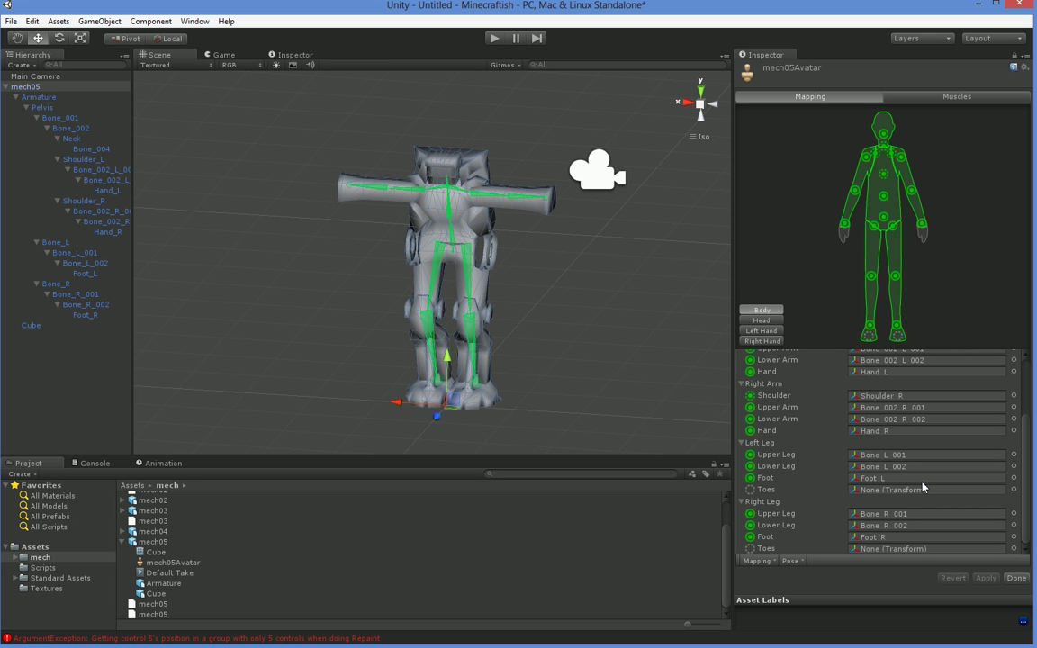
scroll(923, 487, "up", 5)
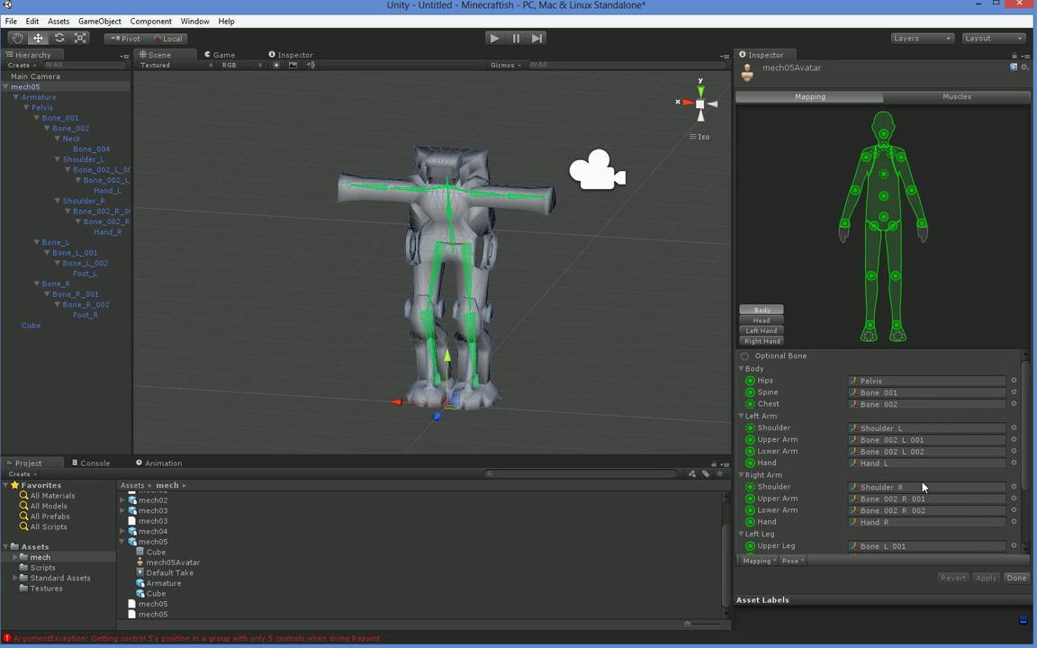
scroll(923, 487, "down", 5)
scroll(922, 487, "up", 5)
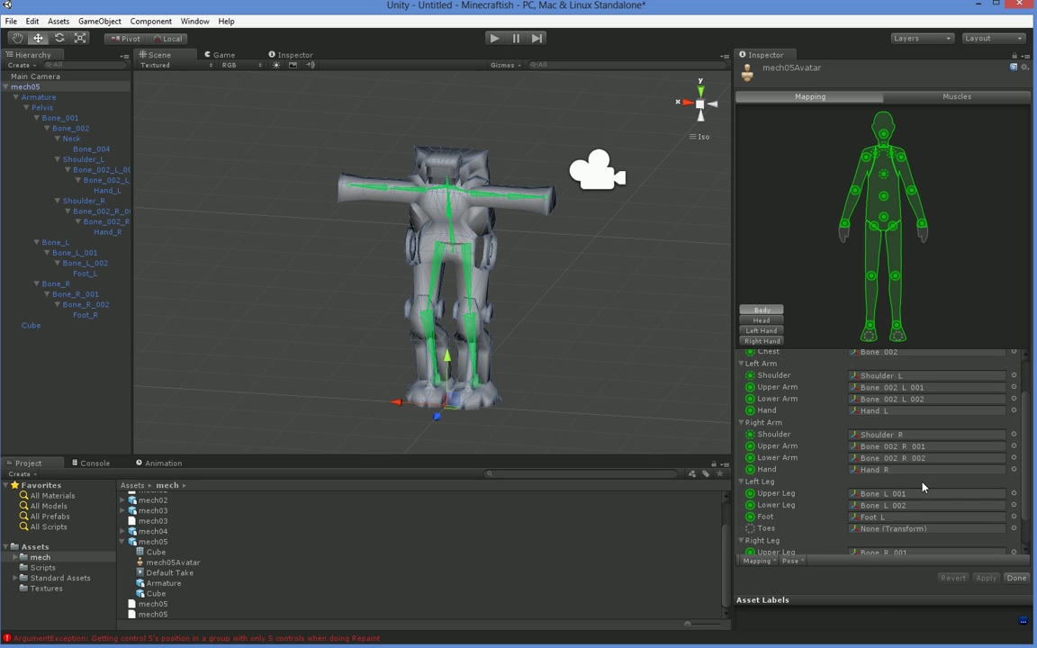
left_click(772, 321)
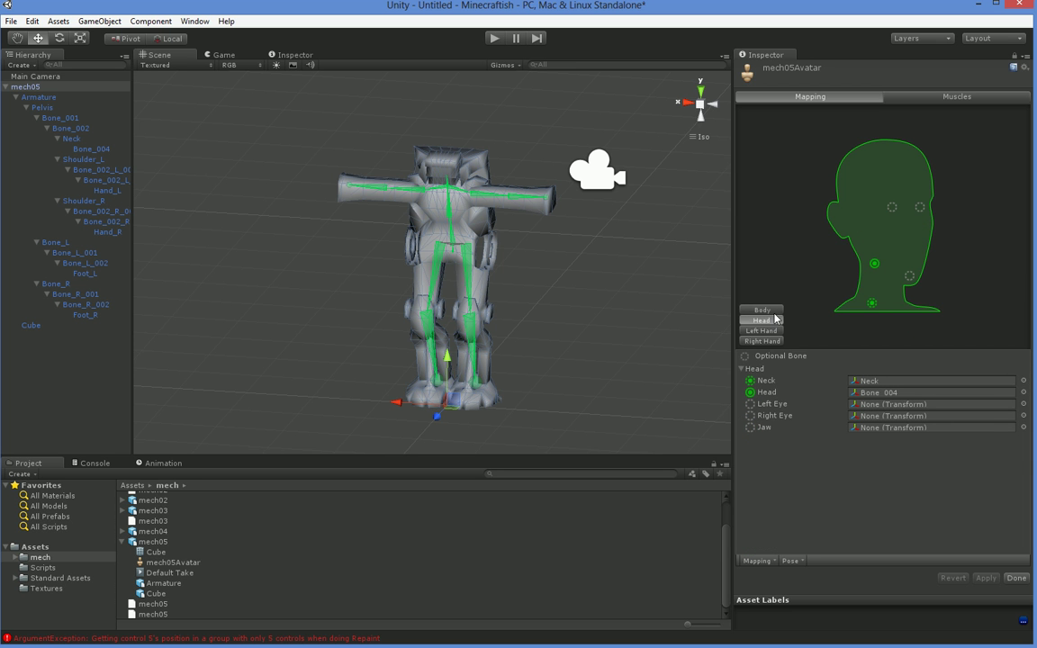
left_click(771, 311)
scroll(621, 430, "down", 2)
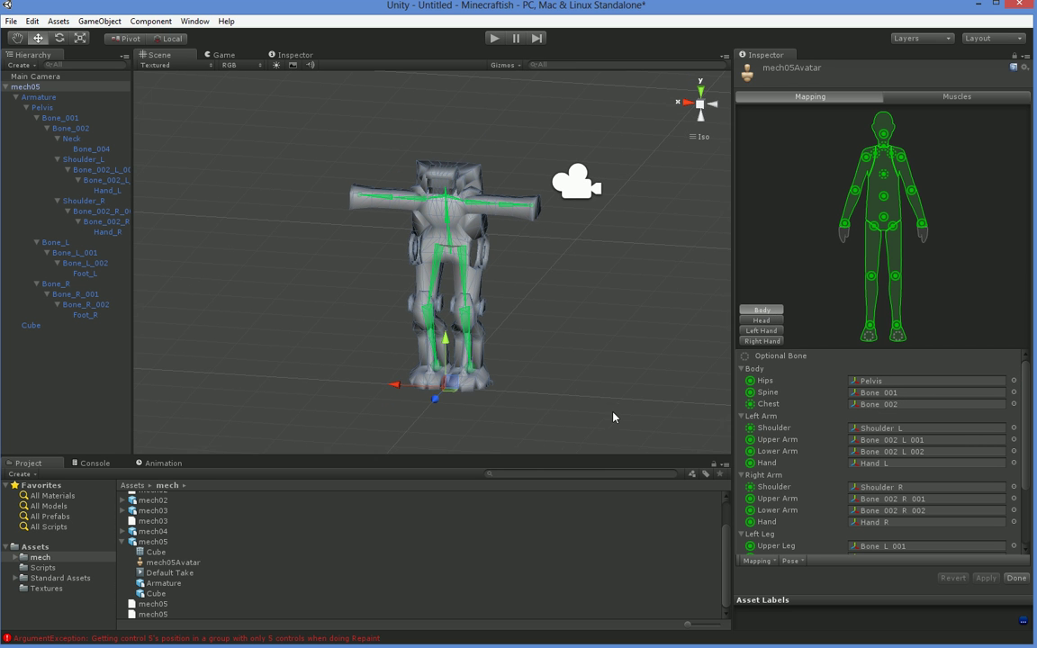
mouse_move(596, 413)
middle_mouse_down()
mouse_move(630, 412)
mouse_move(592, 413)
mouse_move(606, 411)
middle_mouse_up()
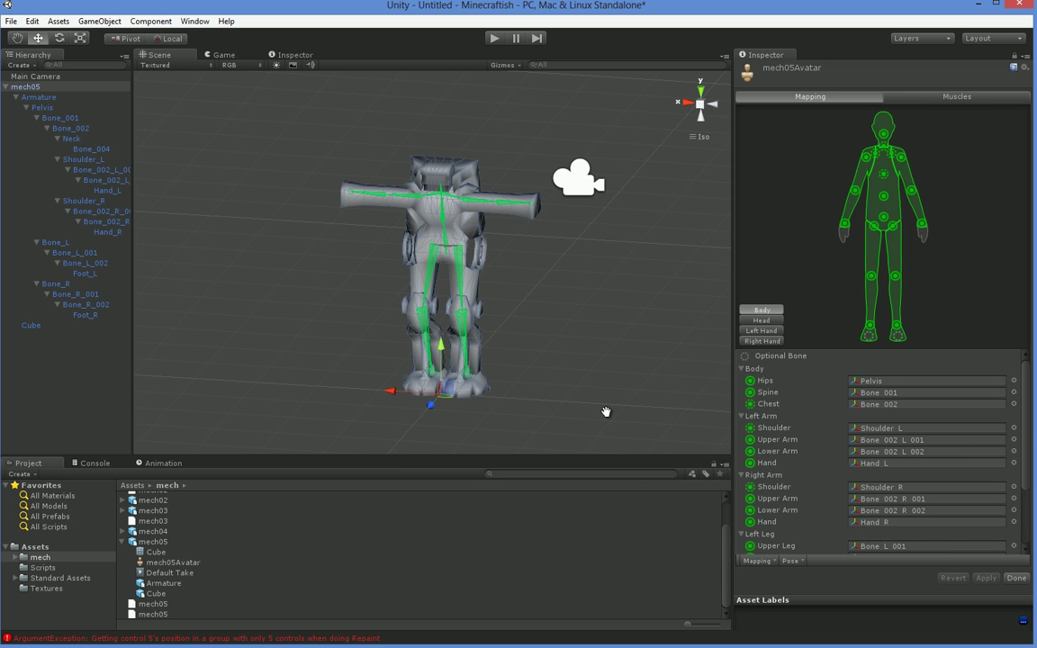
middle_click_drag(558, 331, 567, 382)
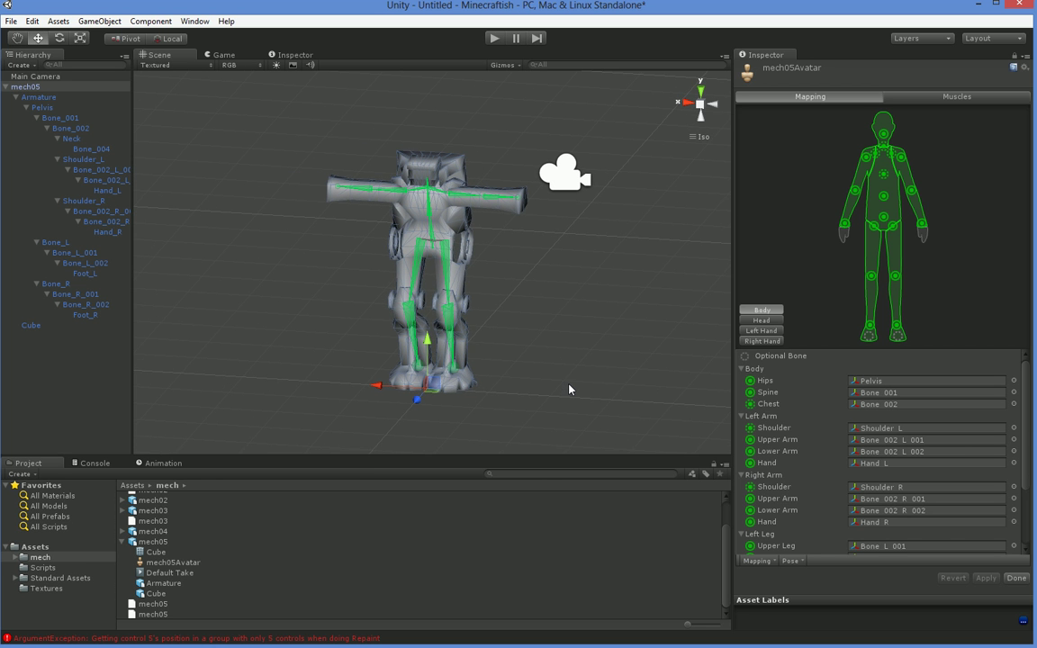
middle_click_drag(557, 378, 554, 377)
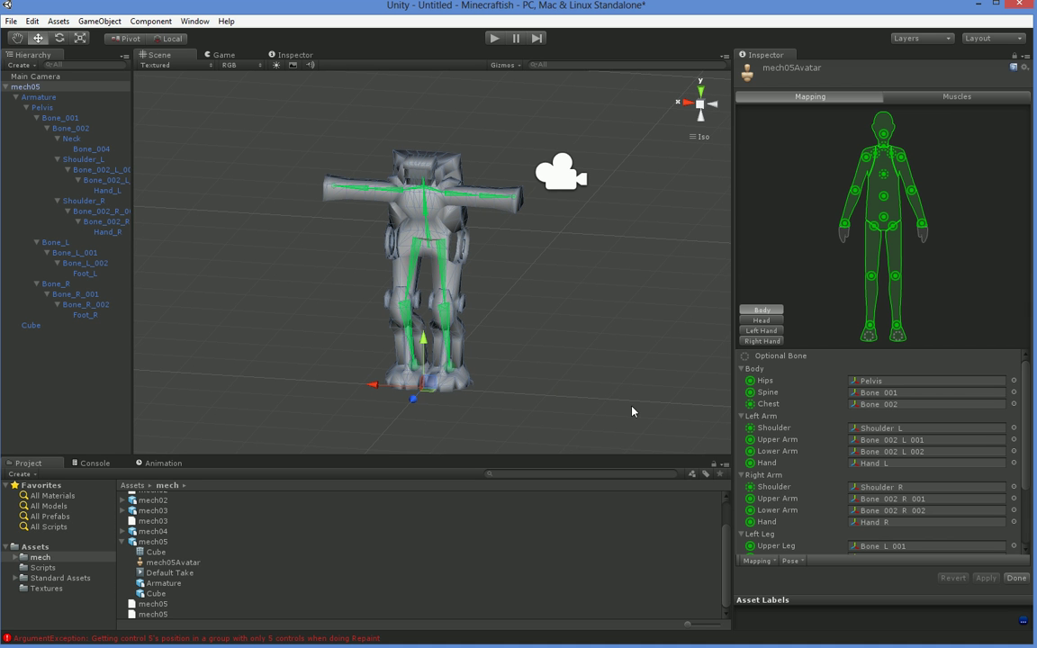
left_click_drag(632, 411, 419, 398, "alt")
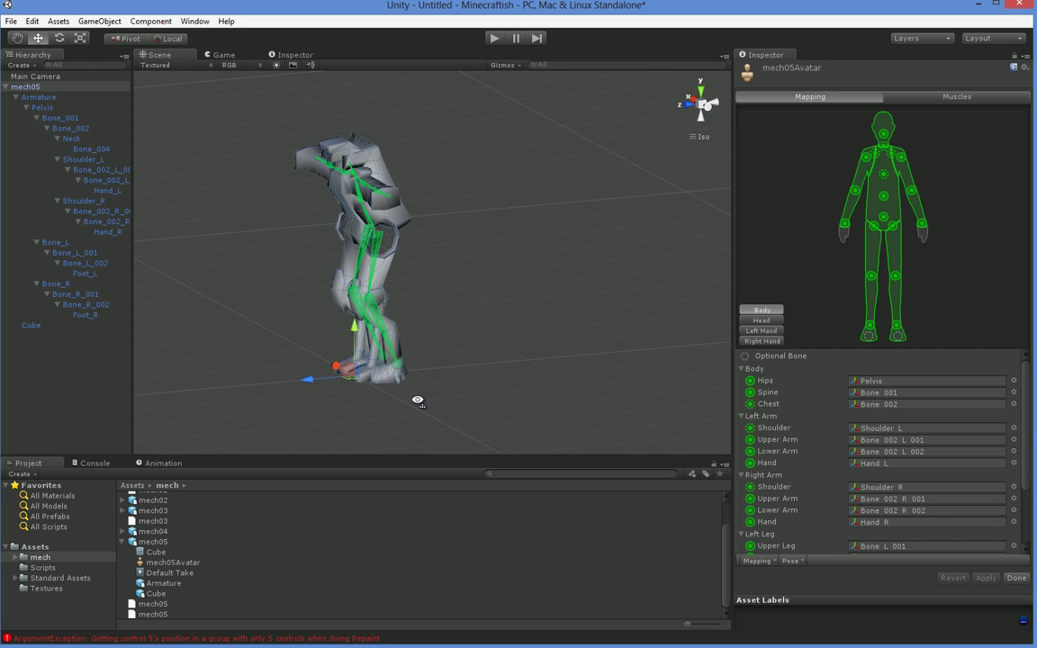
Finish the avatar configuration, select mech05 in the Project panel, and rotate it in the Preview.
left_click(1017, 578)
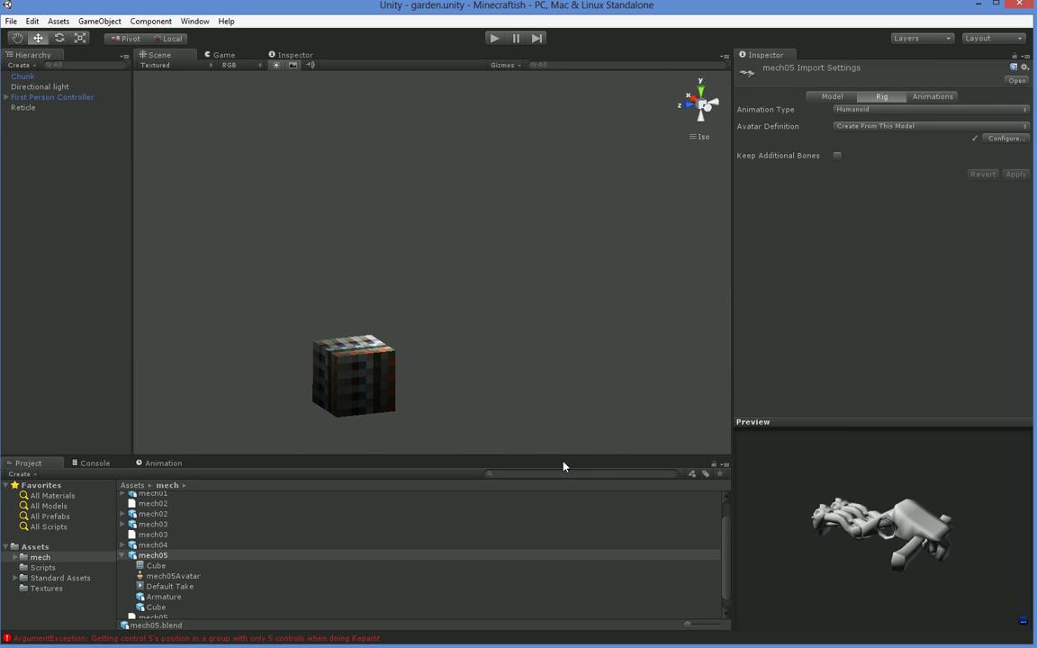
left_click(455, 557)
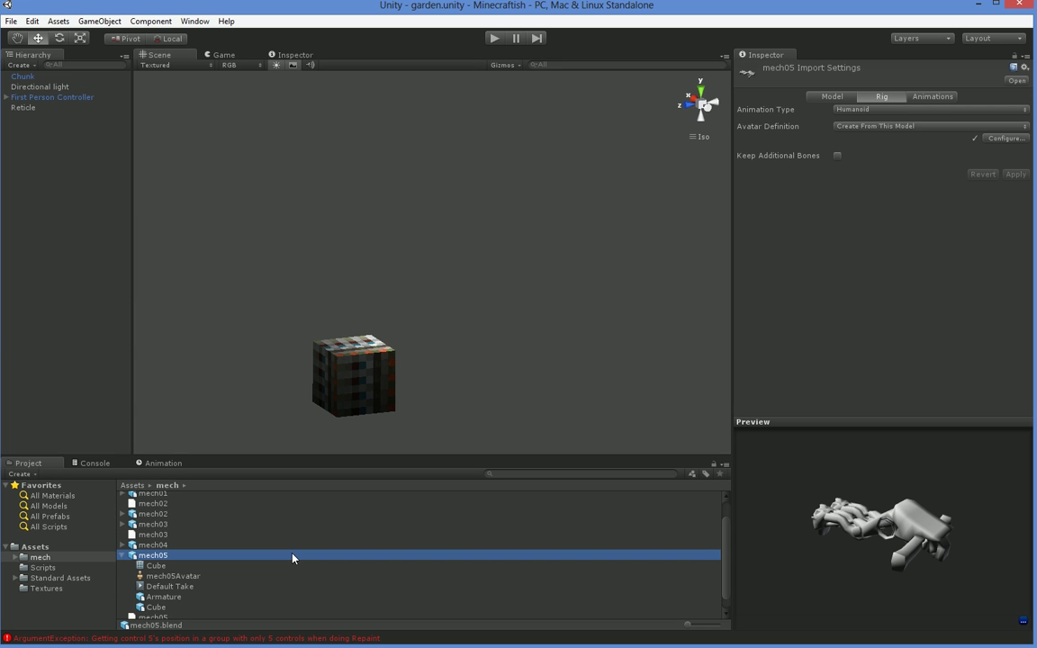
left_click_drag(814, 504, 859, 550)
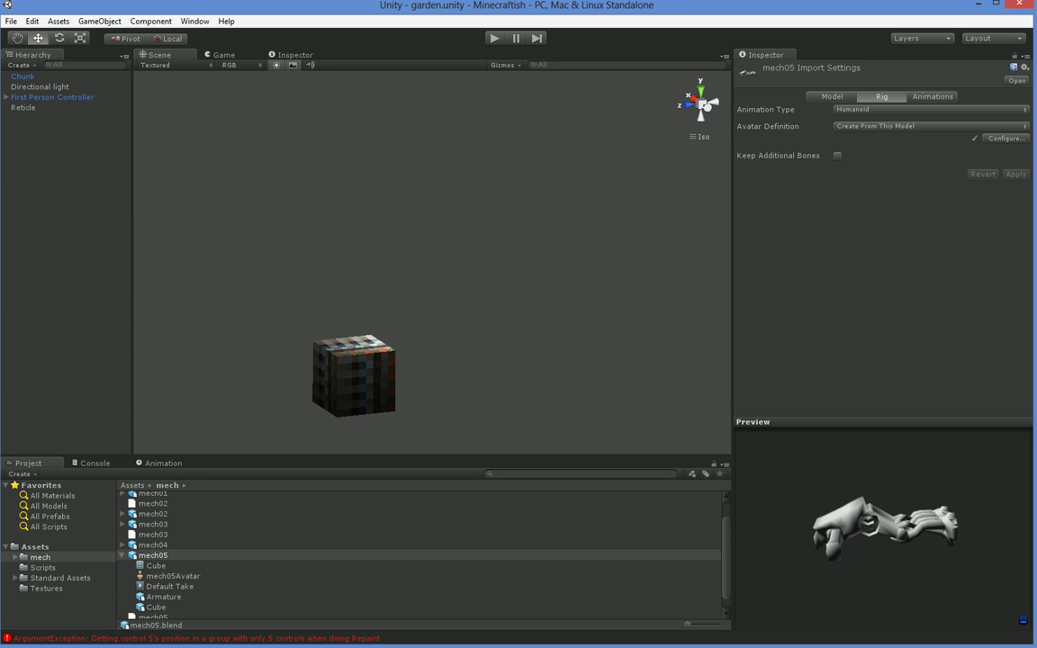
left_click_drag(880, 572, 876, 534)
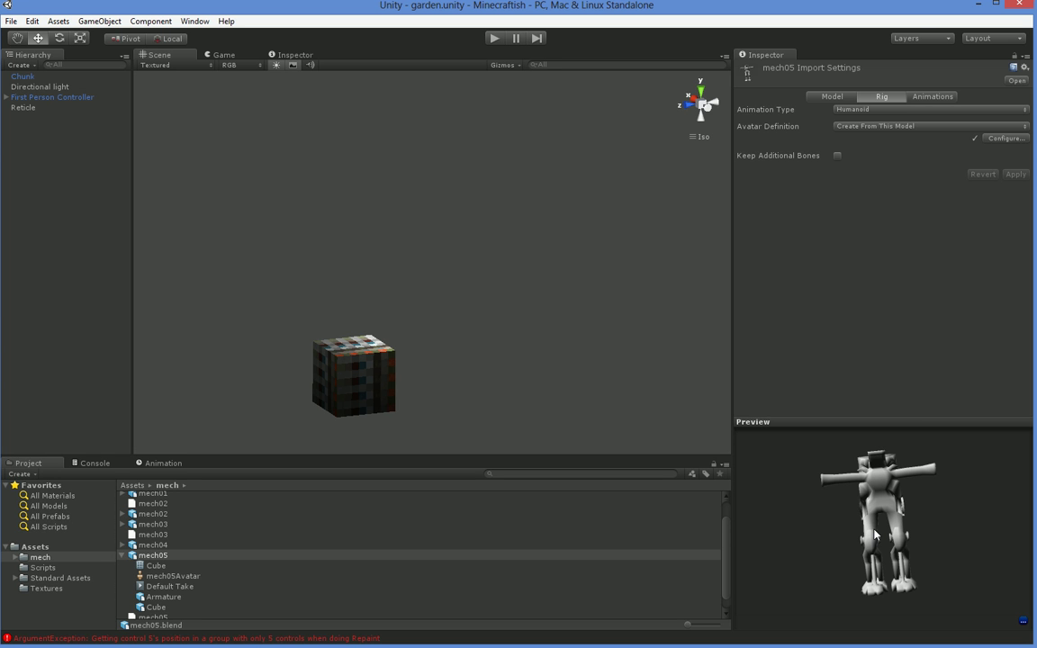
left_click_drag(874, 546, 907, 541)
left_click_drag(894, 601, 906, 495)
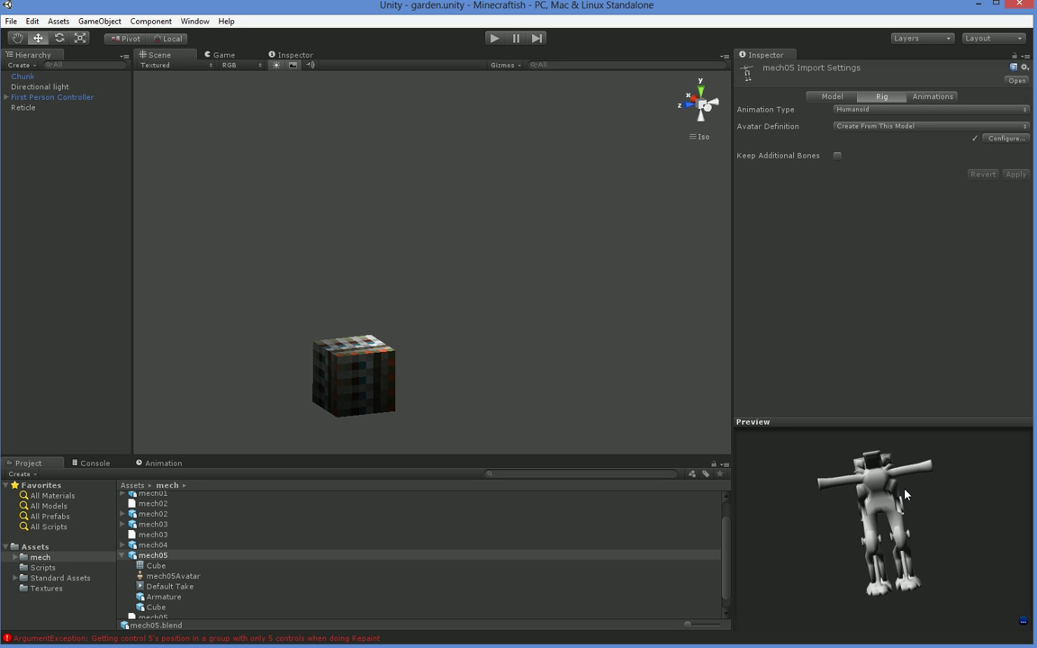
left_click_drag(867, 563, 891, 552)
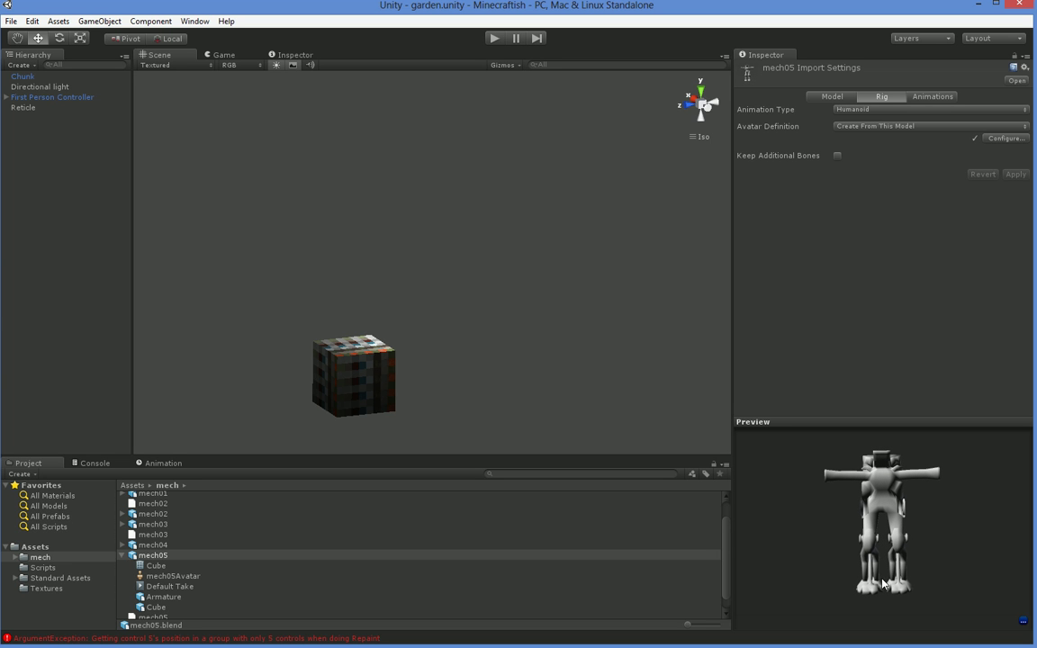